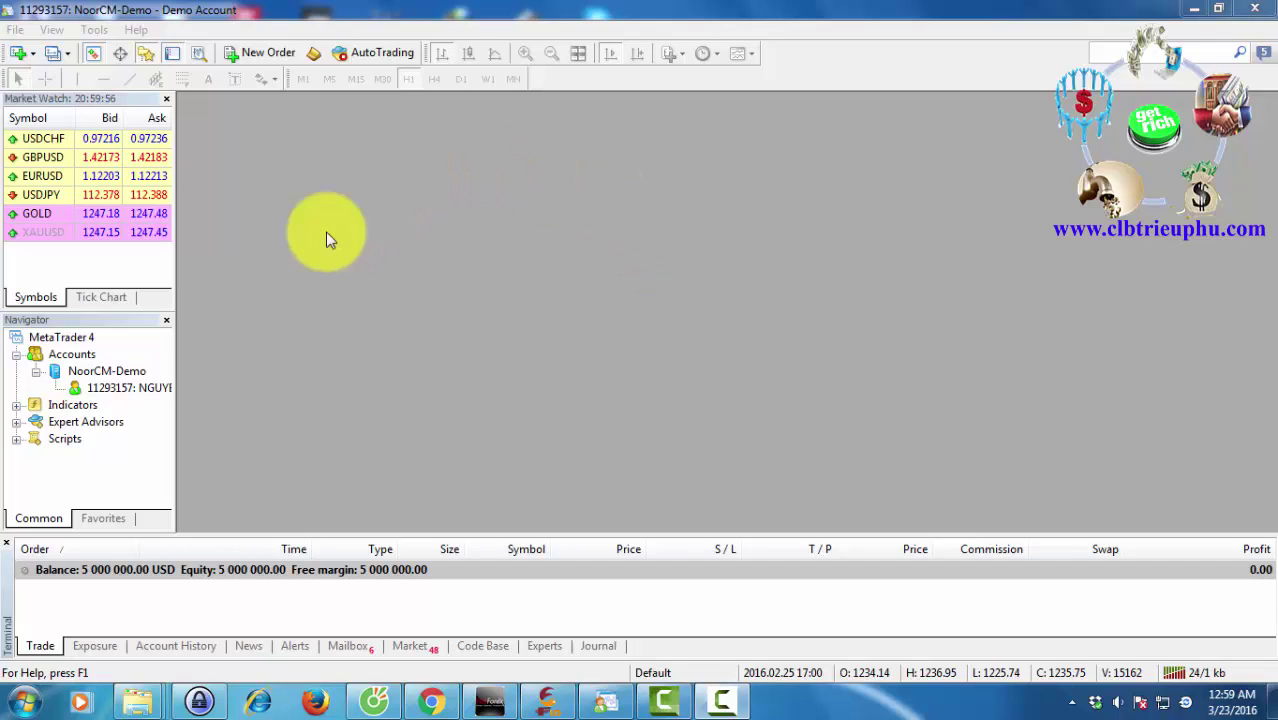
- Show all available symbols in Market Watch, and turn the Market Watch window off and on again
right_click(64, 256)
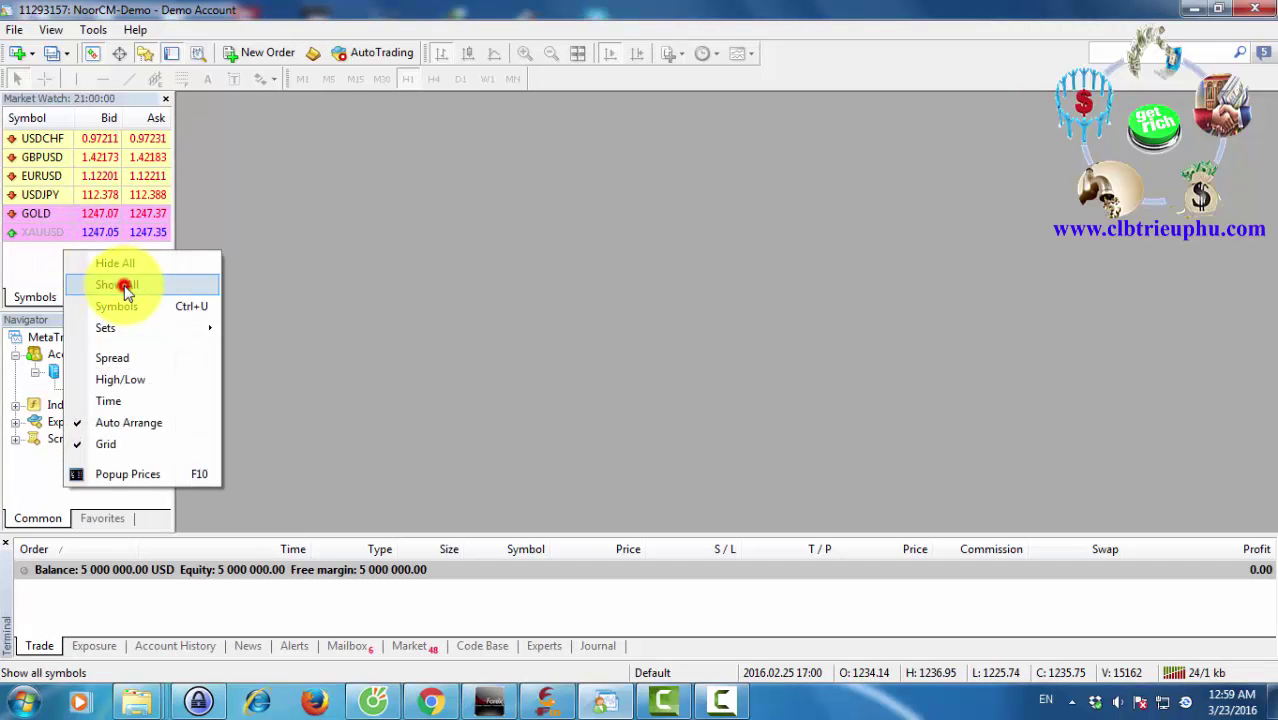
click(124, 285)
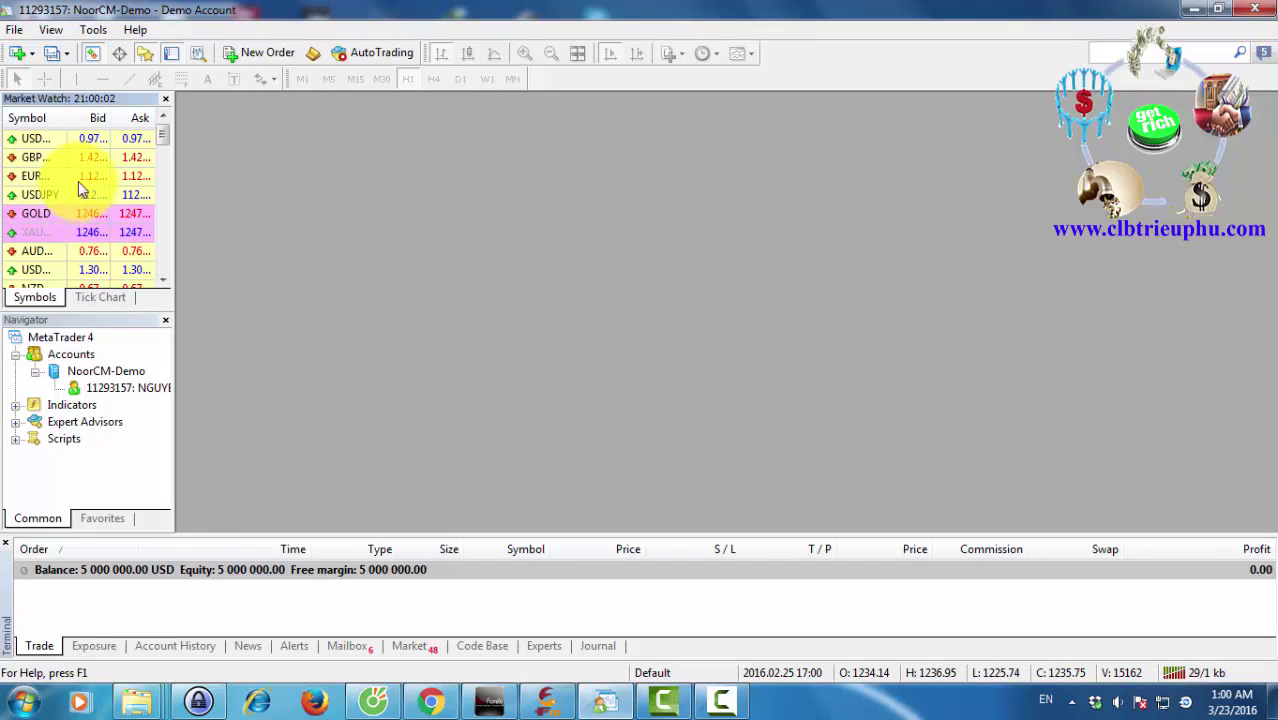
click(50, 29)
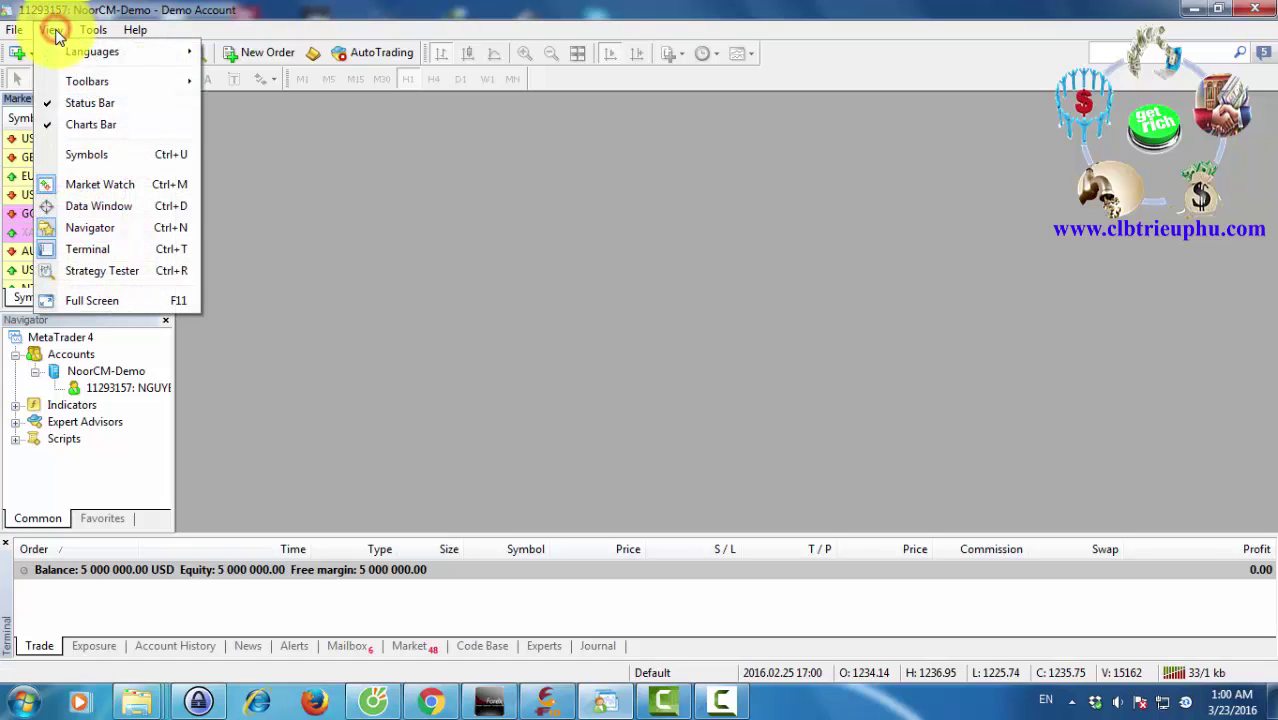
click(100, 186)
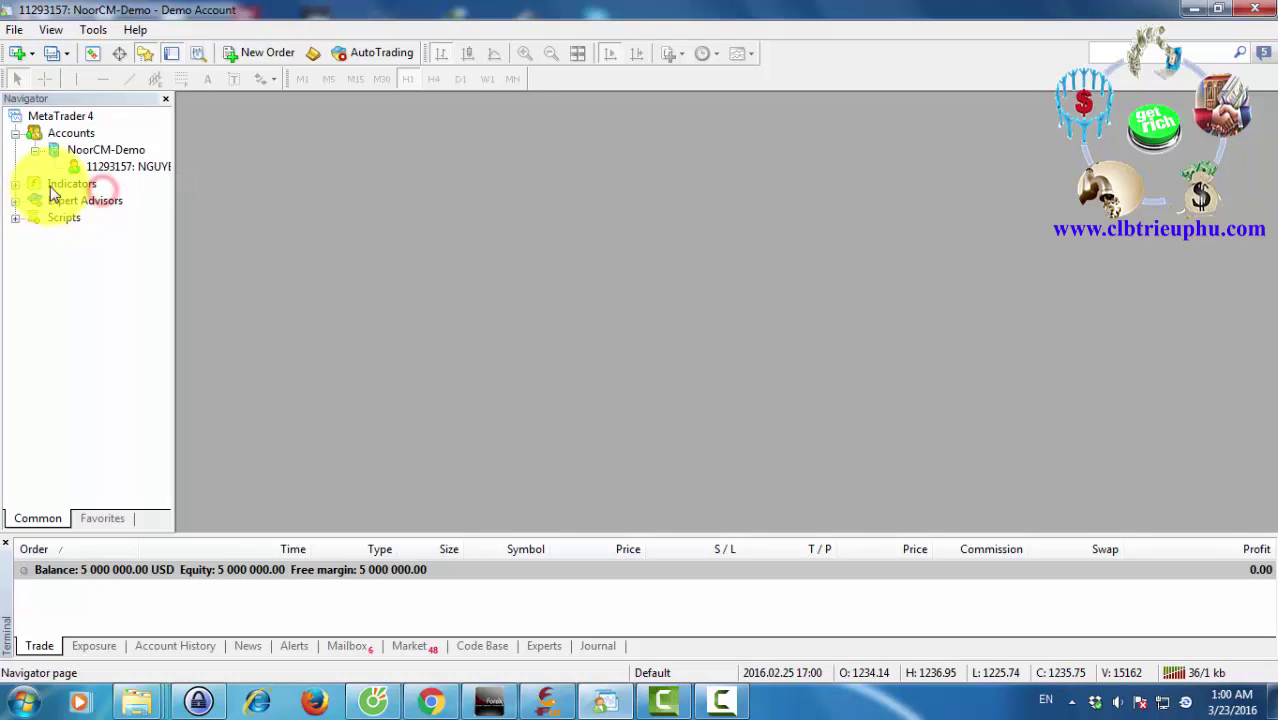
click(91, 55)
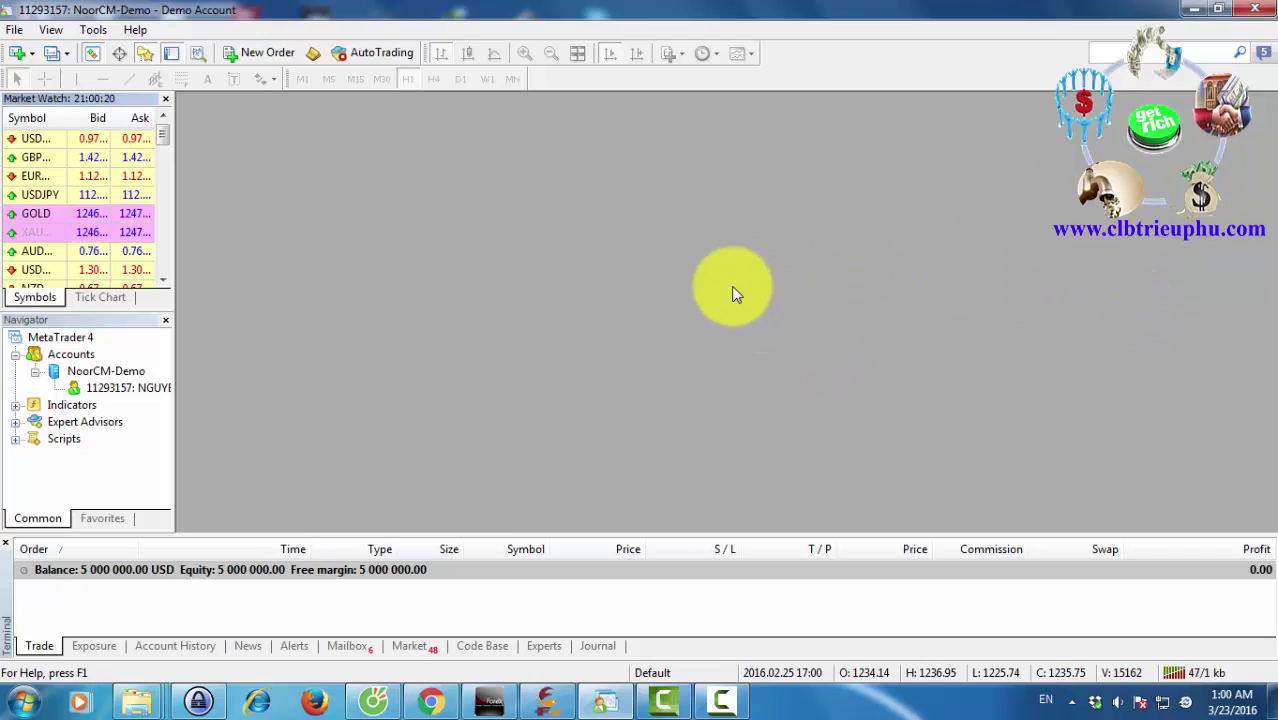
- Hide all symbols in Market Watch and show only GOLD from the Metals group
right_click(57, 179)
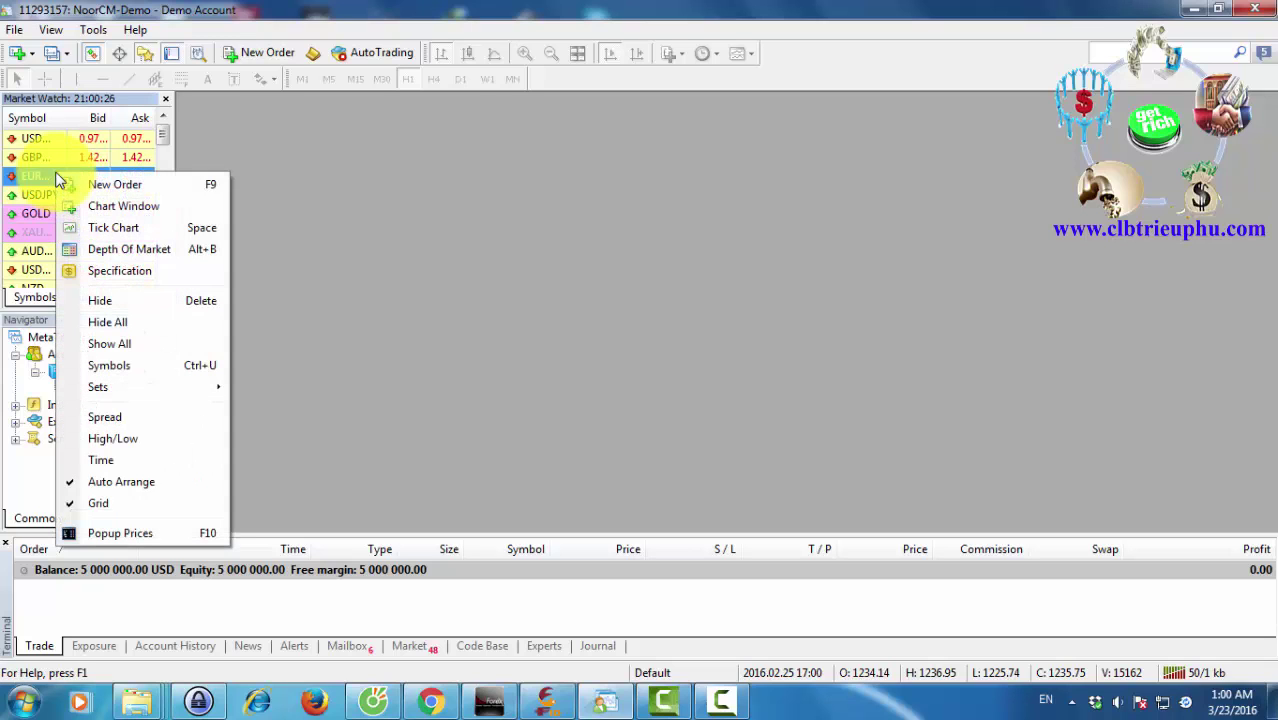
click(122, 326)
click(91, 225)
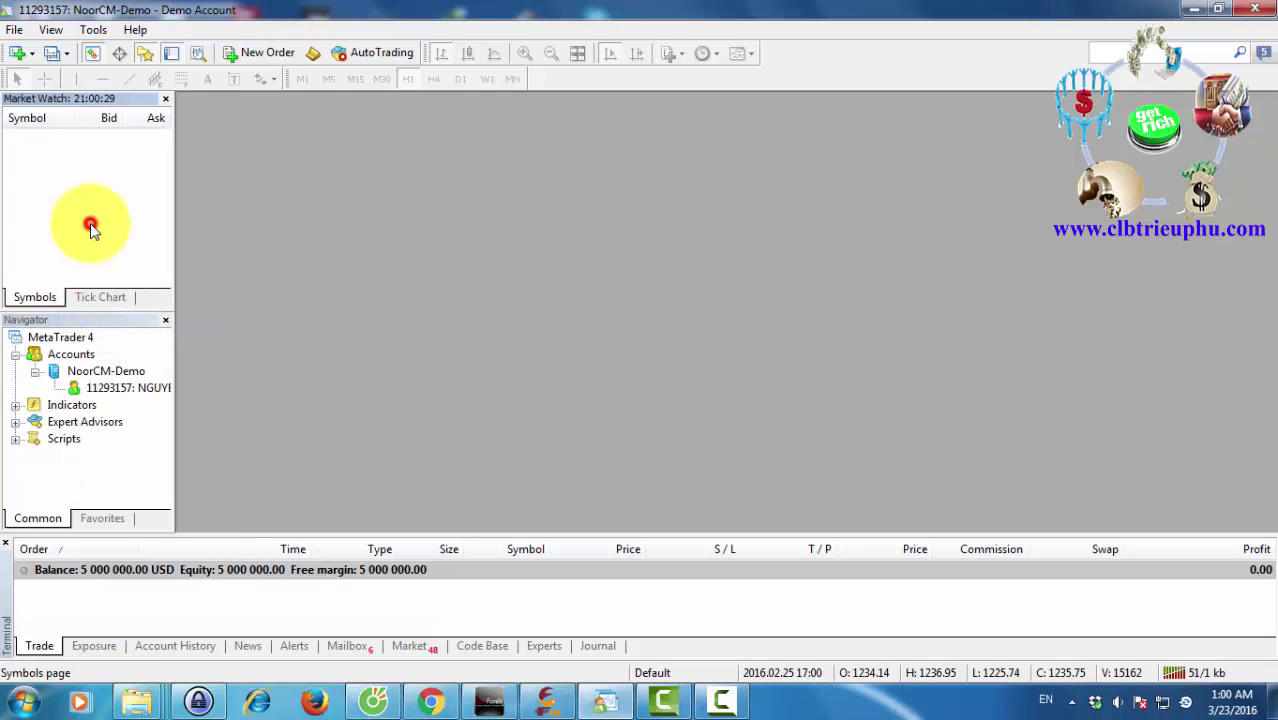
right_click(47, 166)
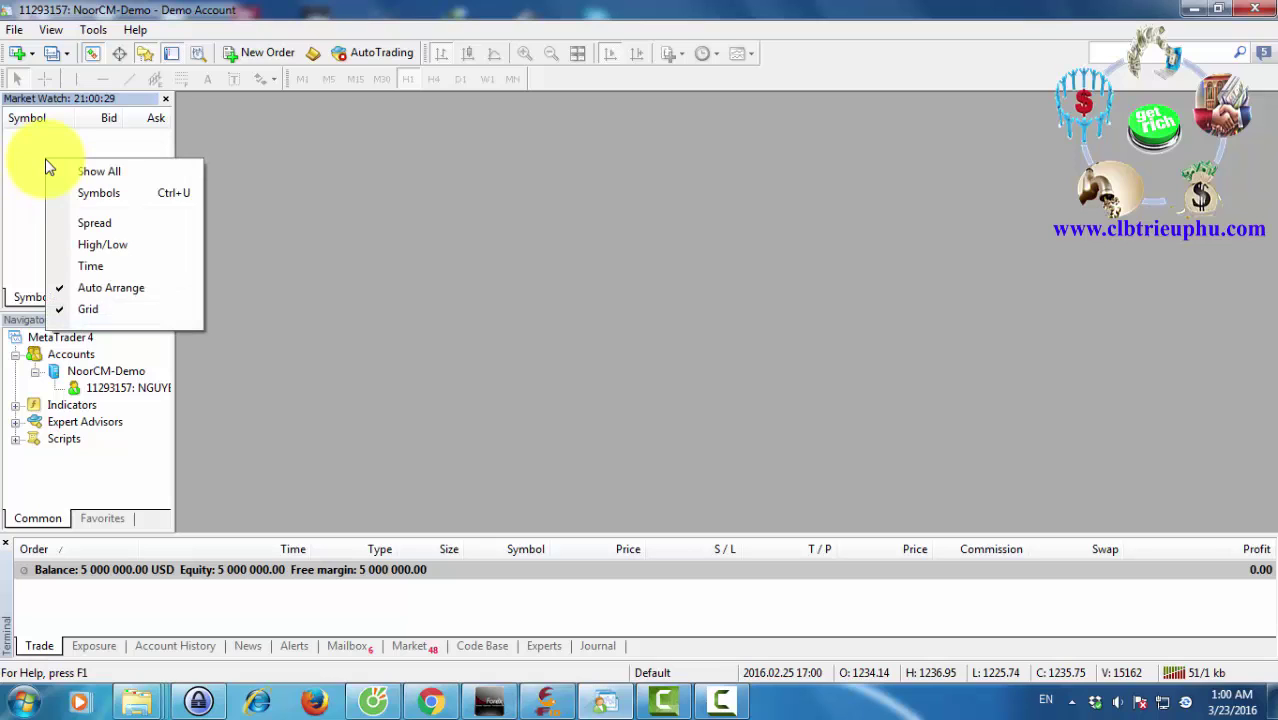
click(99, 194)
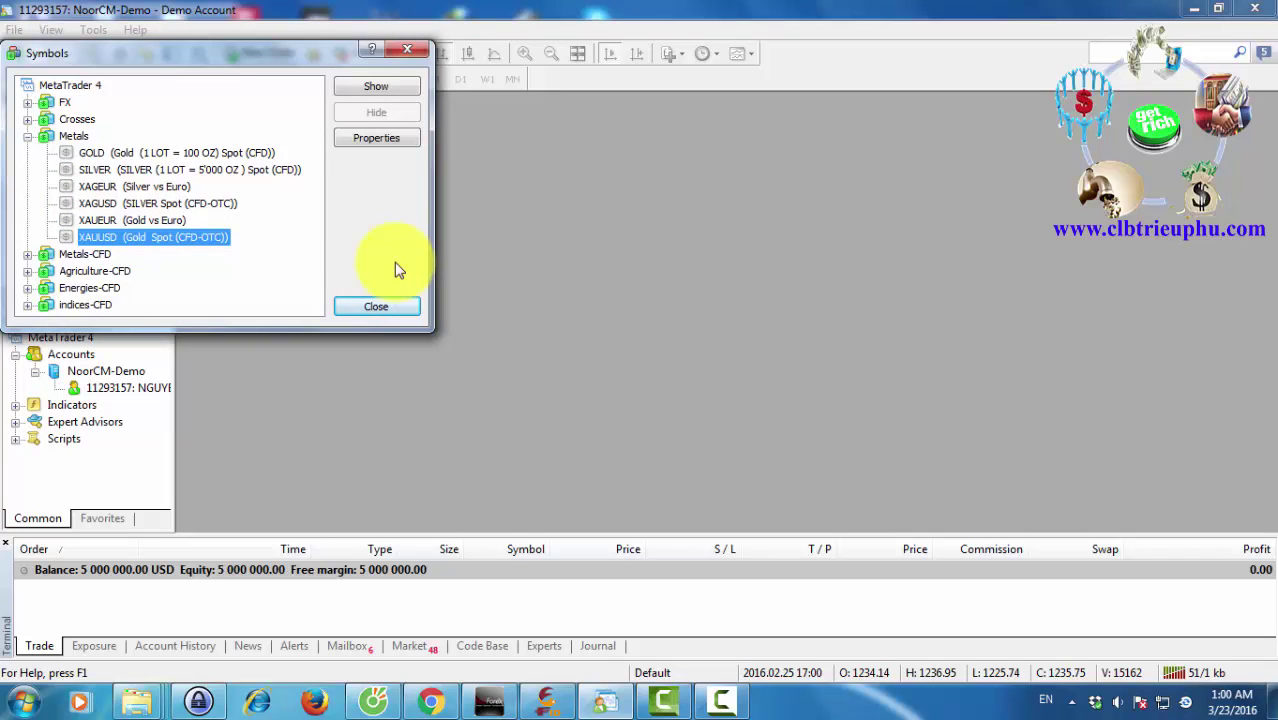
click(74, 154)
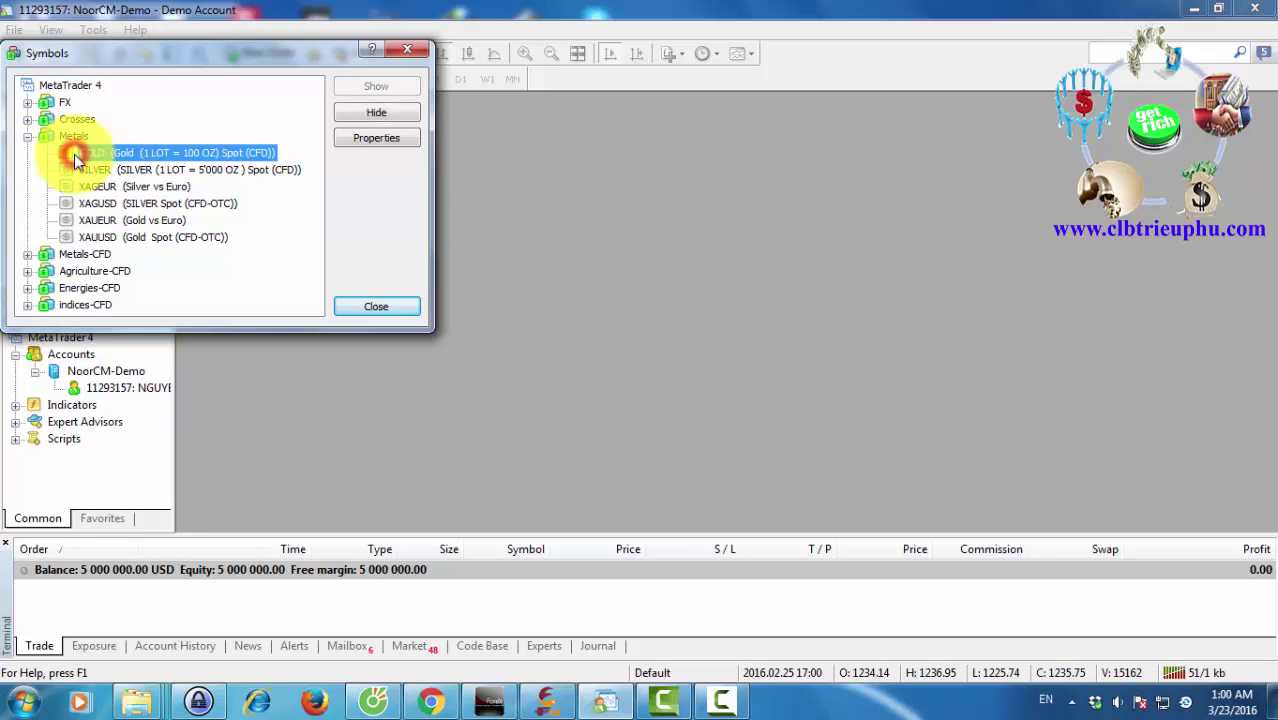
click(362, 307)
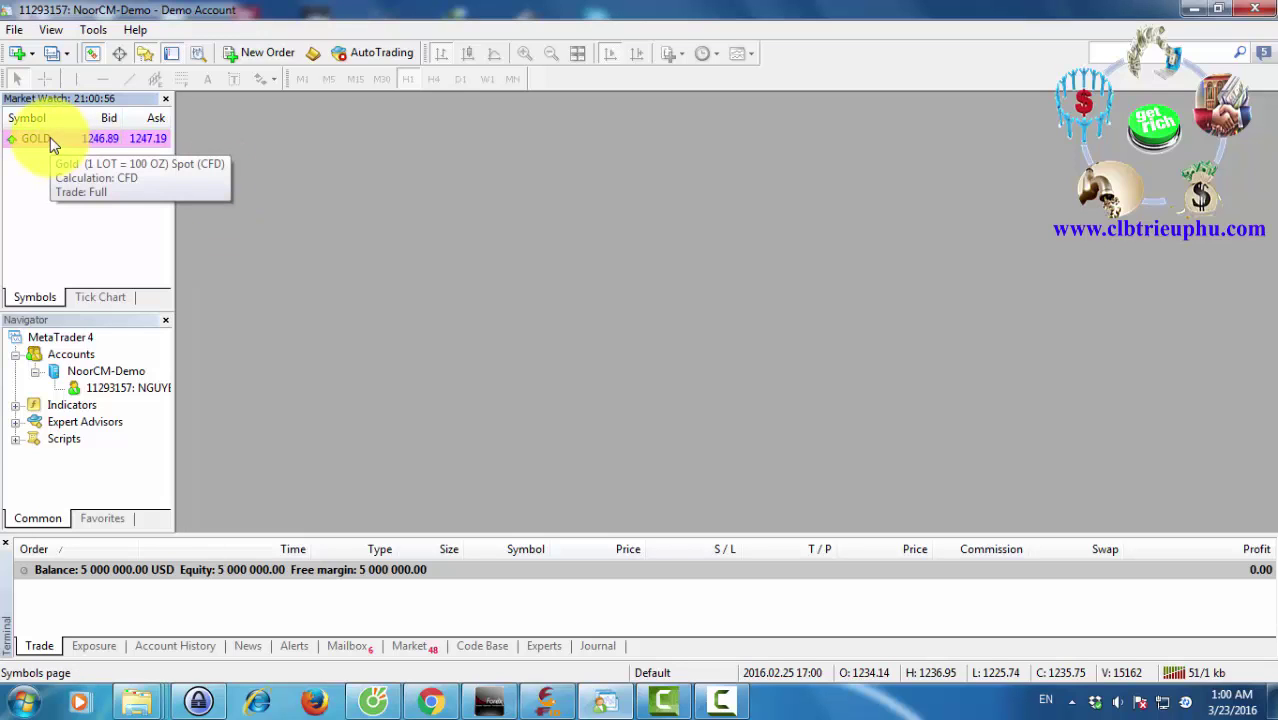
- Open a chart window for GOLD from Market Watch and maximize it in the workspace
right_click(50, 137)
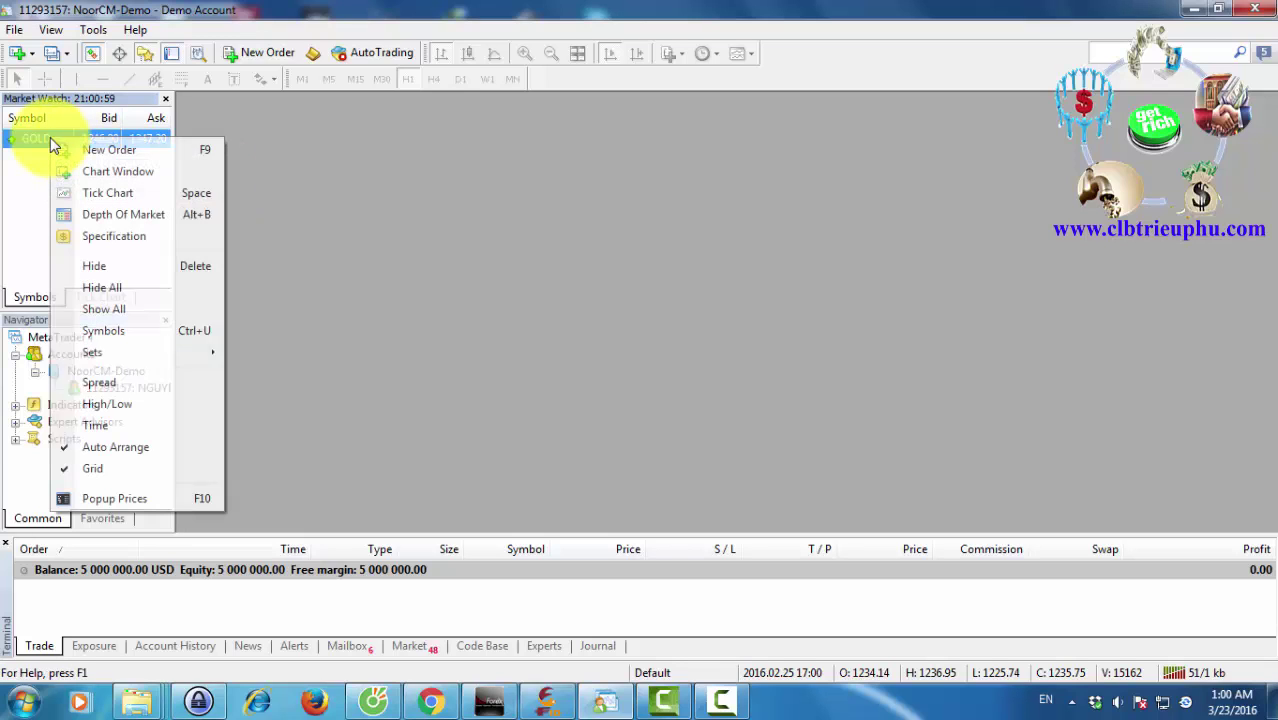
click(110, 171)
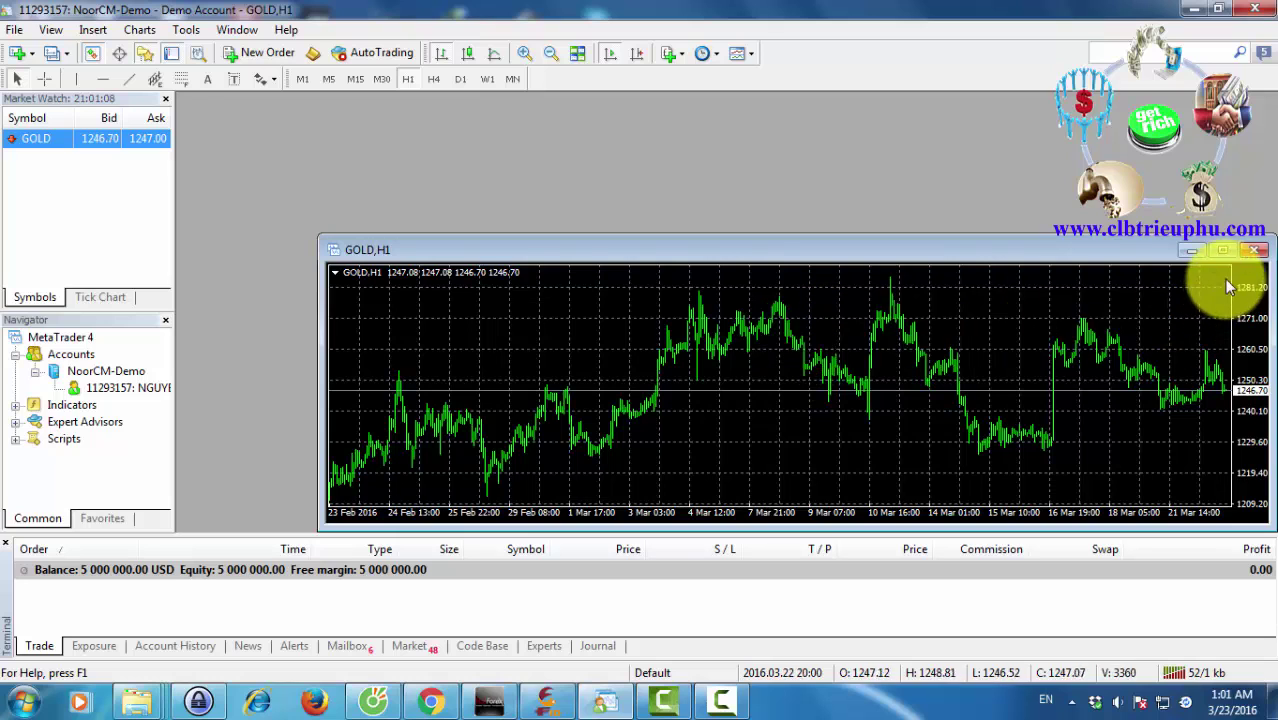
click(1227, 252)
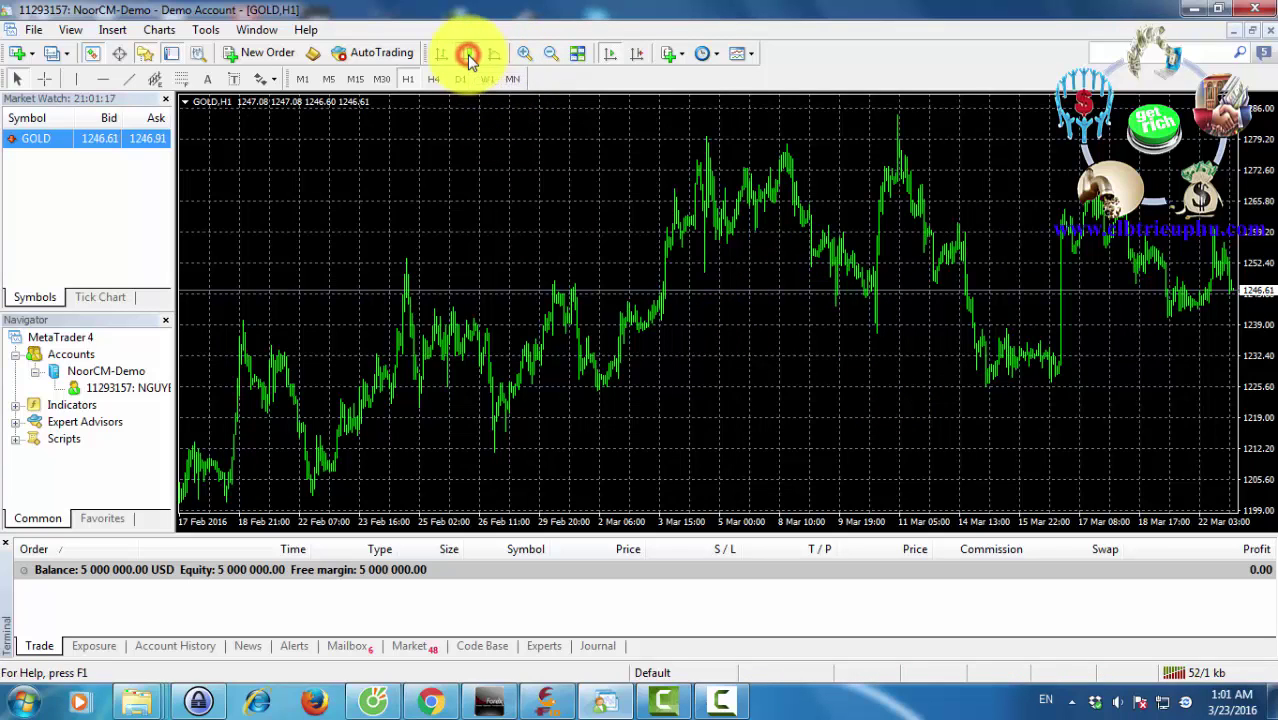
- Display the GOLD chart as zoomed-in candlesticks with chart shift on and auto scroll off
click(524, 53)
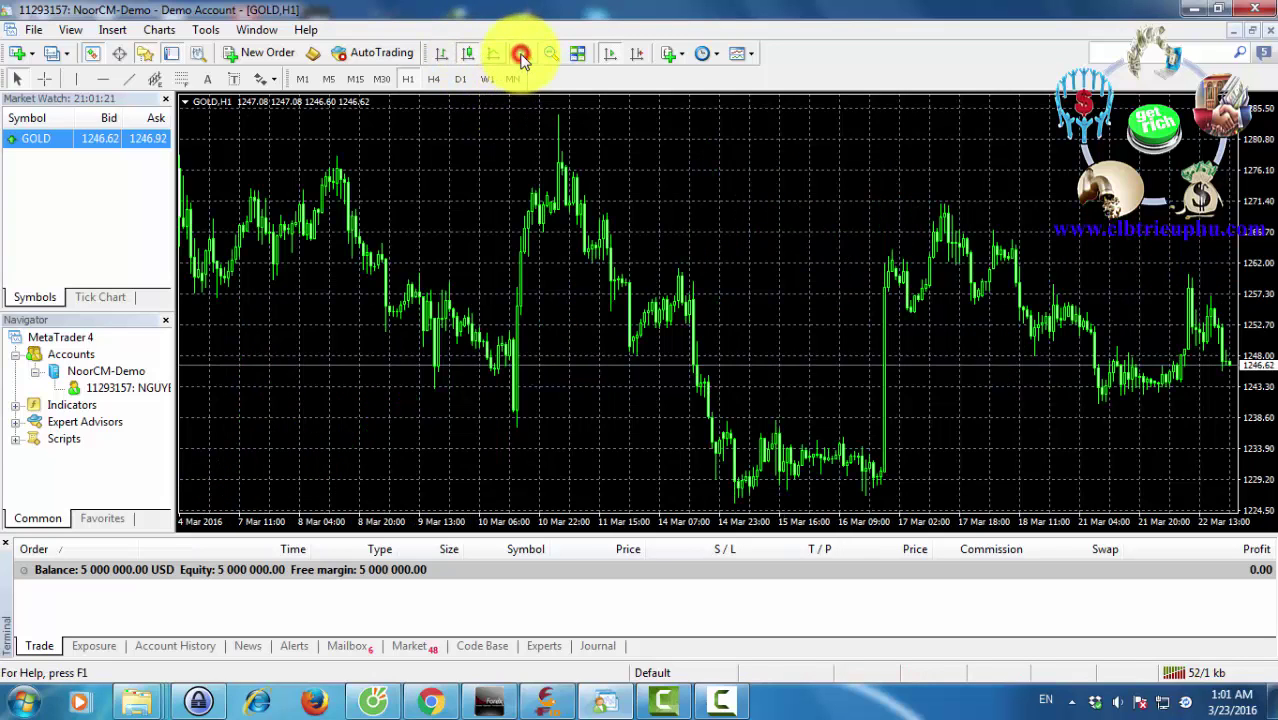
click(637, 56)
click(606, 53)
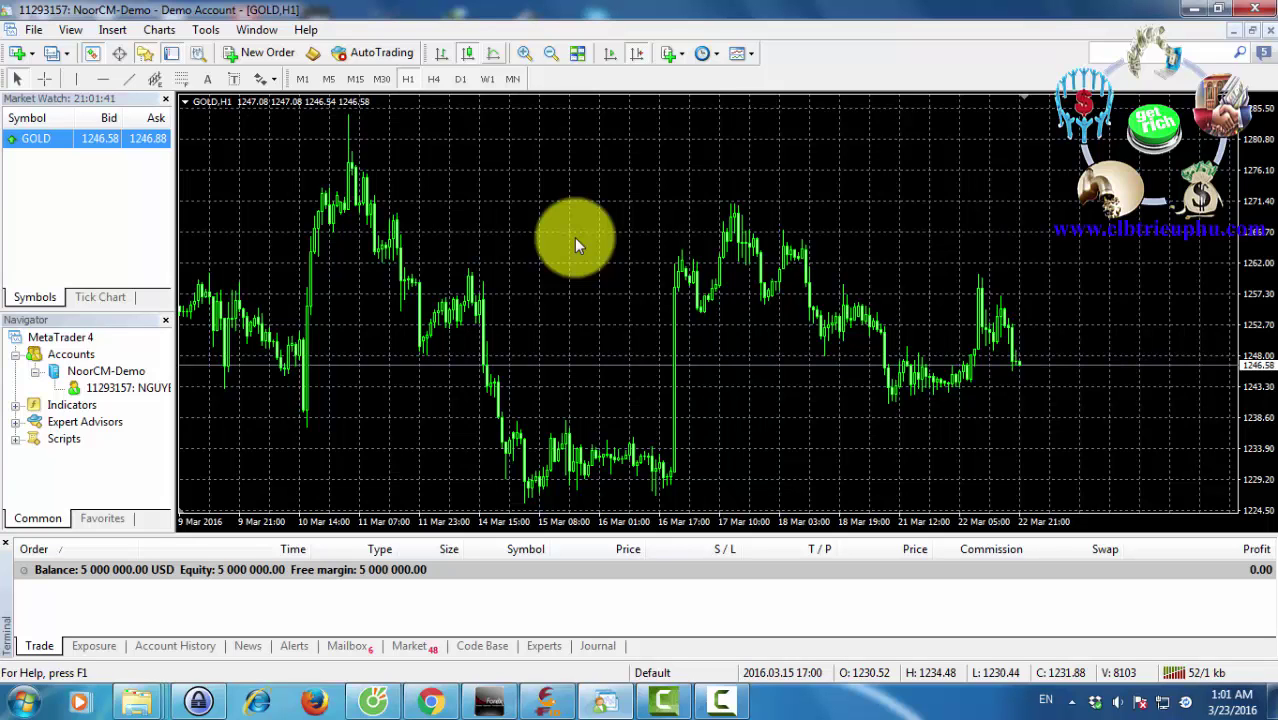
- Open the Documents library in Windows Explorer to find the Indicators-taichinhcoban and templates taichinhcoban archives
key(super+e)
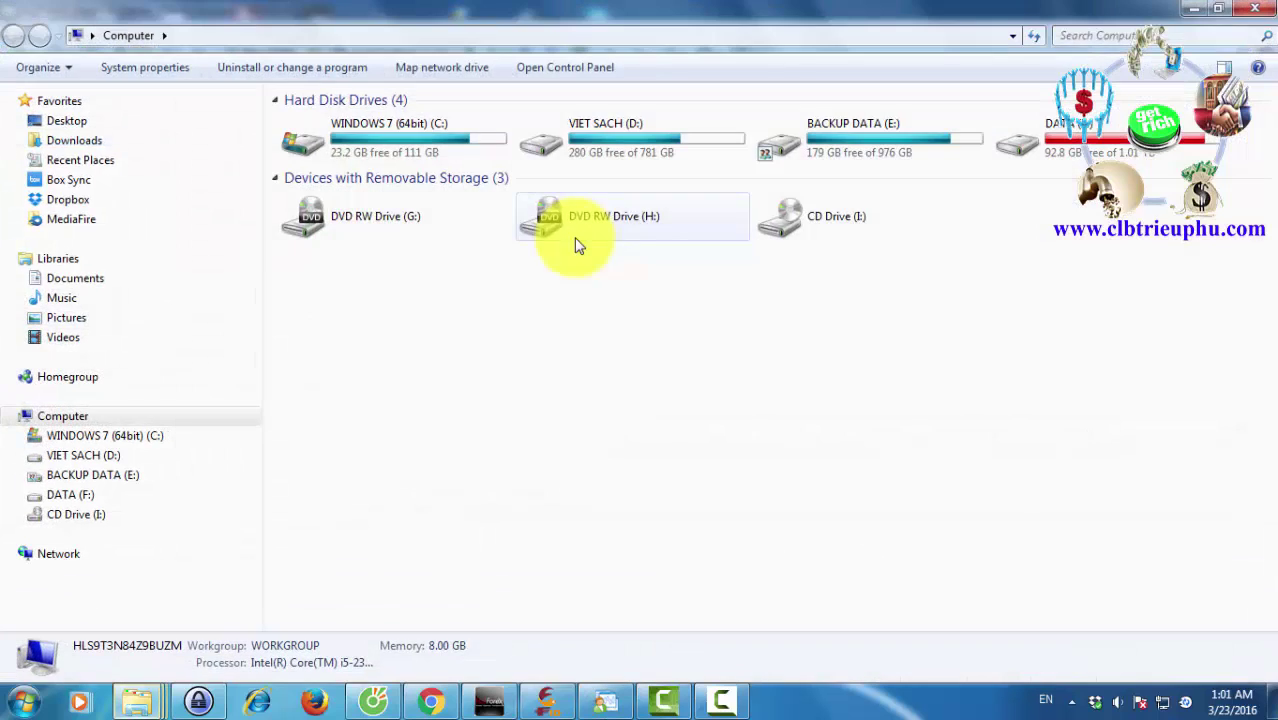
click(90, 280)
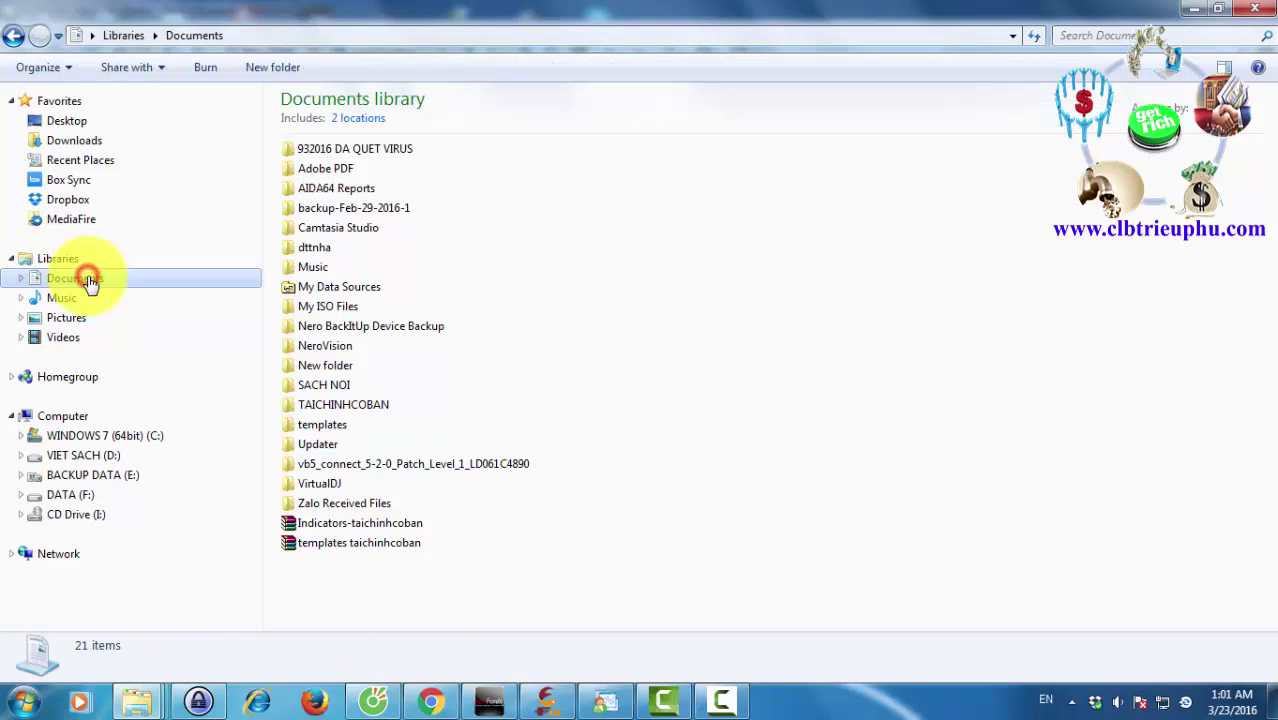
click(649, 378)
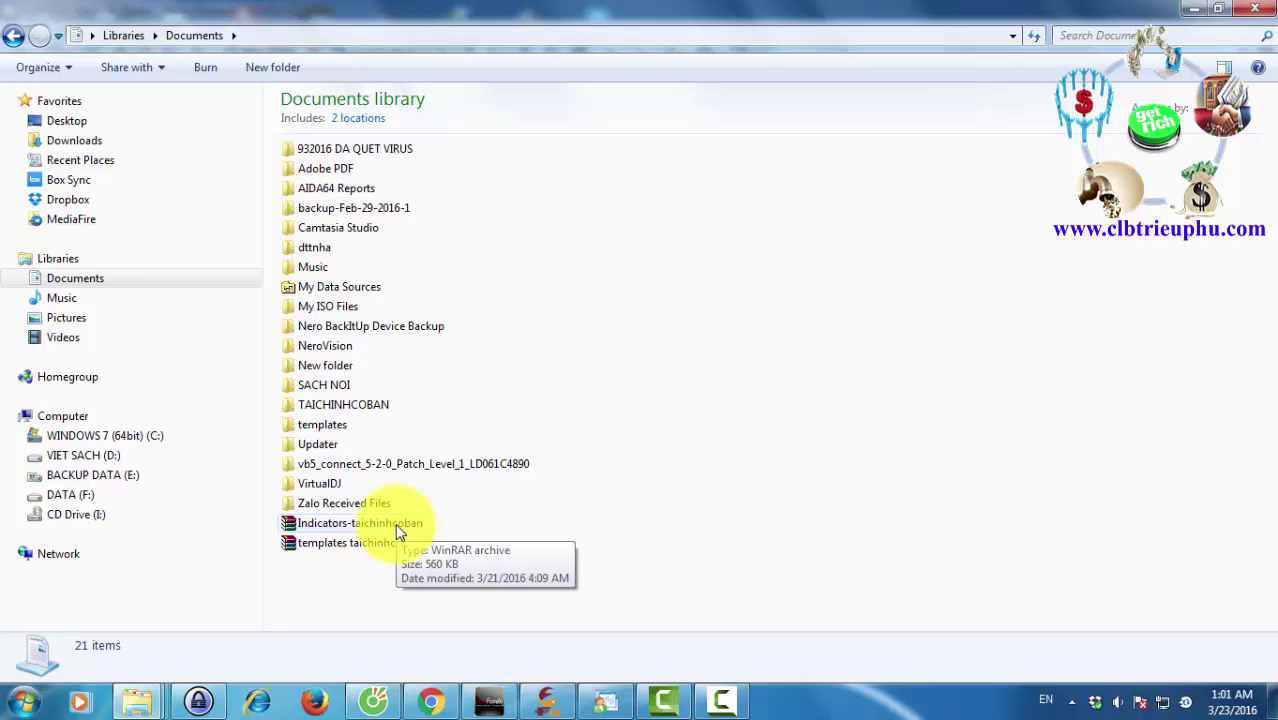
- Switch to Chrome and go from the open indicator topic to the dautuTainha.com forum's main page
click(436, 702)
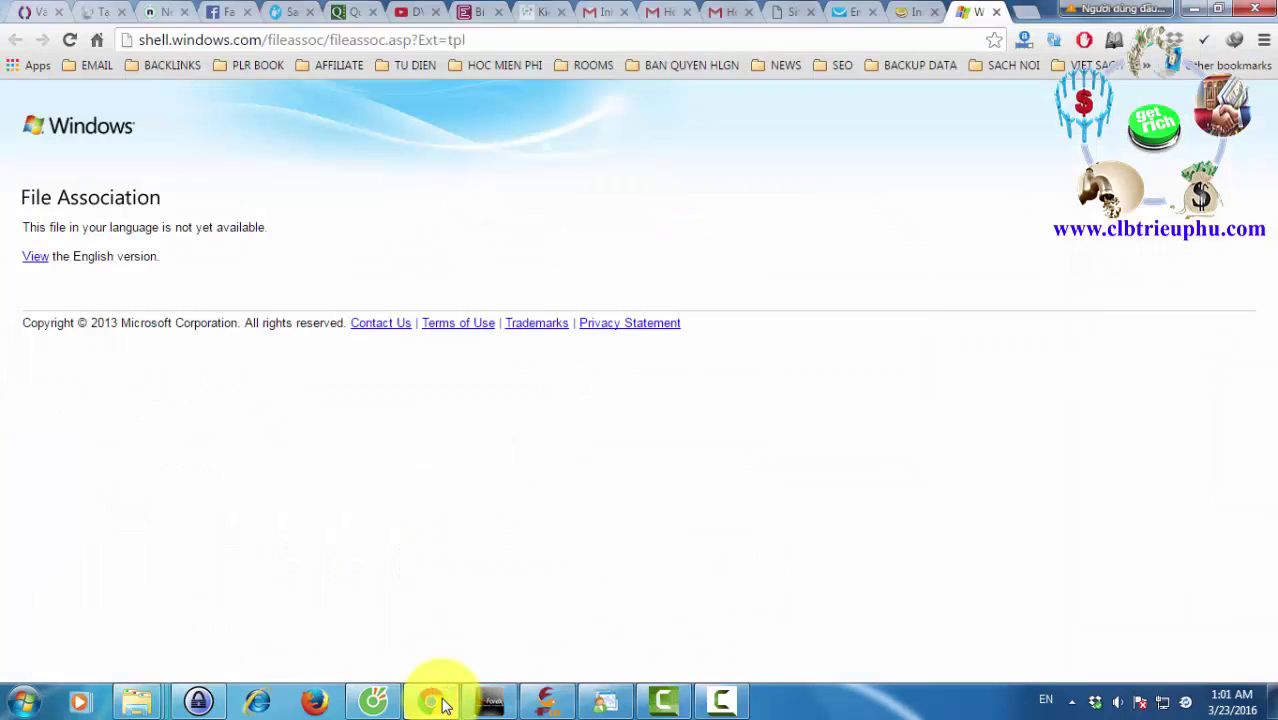
click(916, 12)
scroll(628, 316, up, 2)
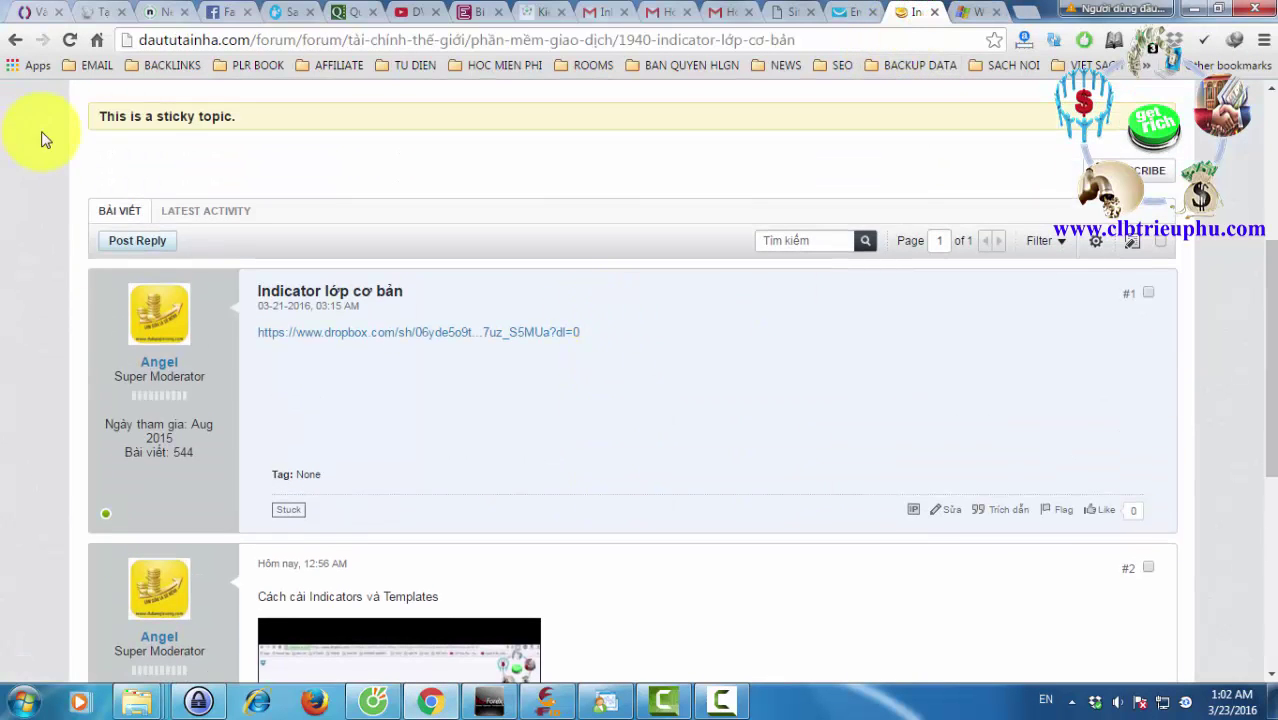
scroll(79, 242, up, 4)
click(165, 266)
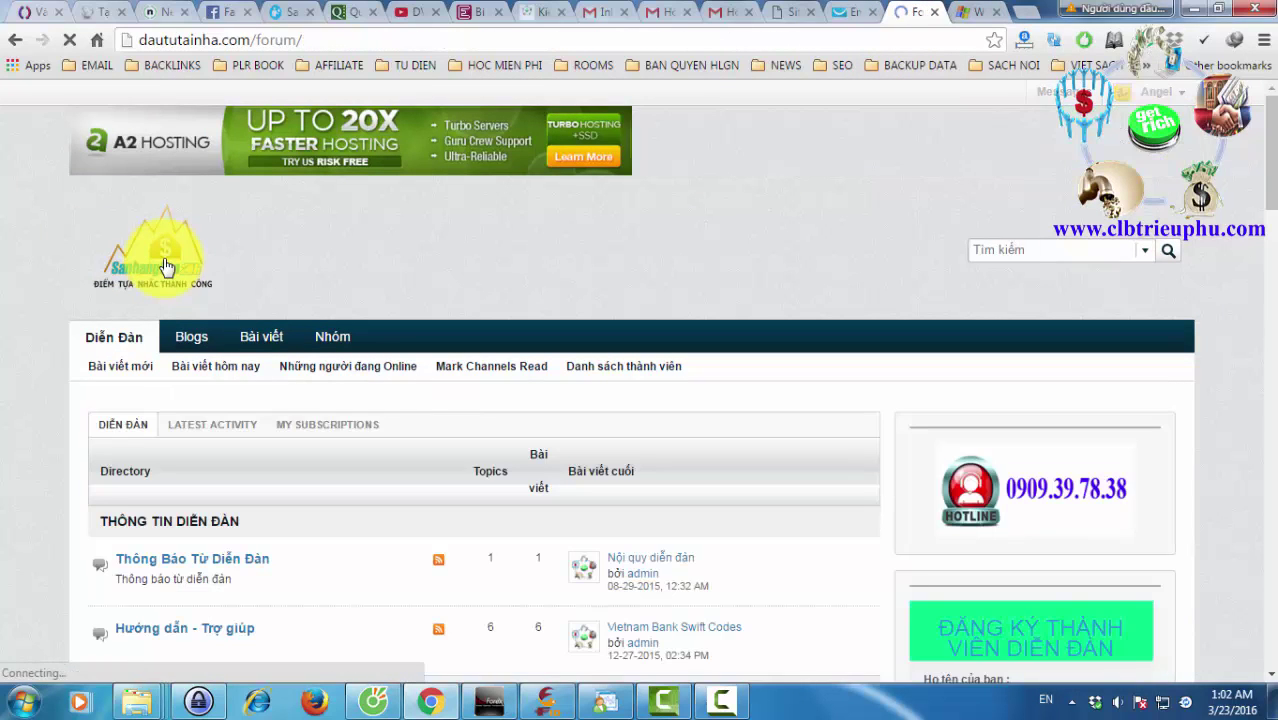
- Open the sticky topic "Indicator lớp cơ bản" under Phần Mềm Giao Dịch MT4 and follow its Dropbox link
scroll(30, 345, down, 3)
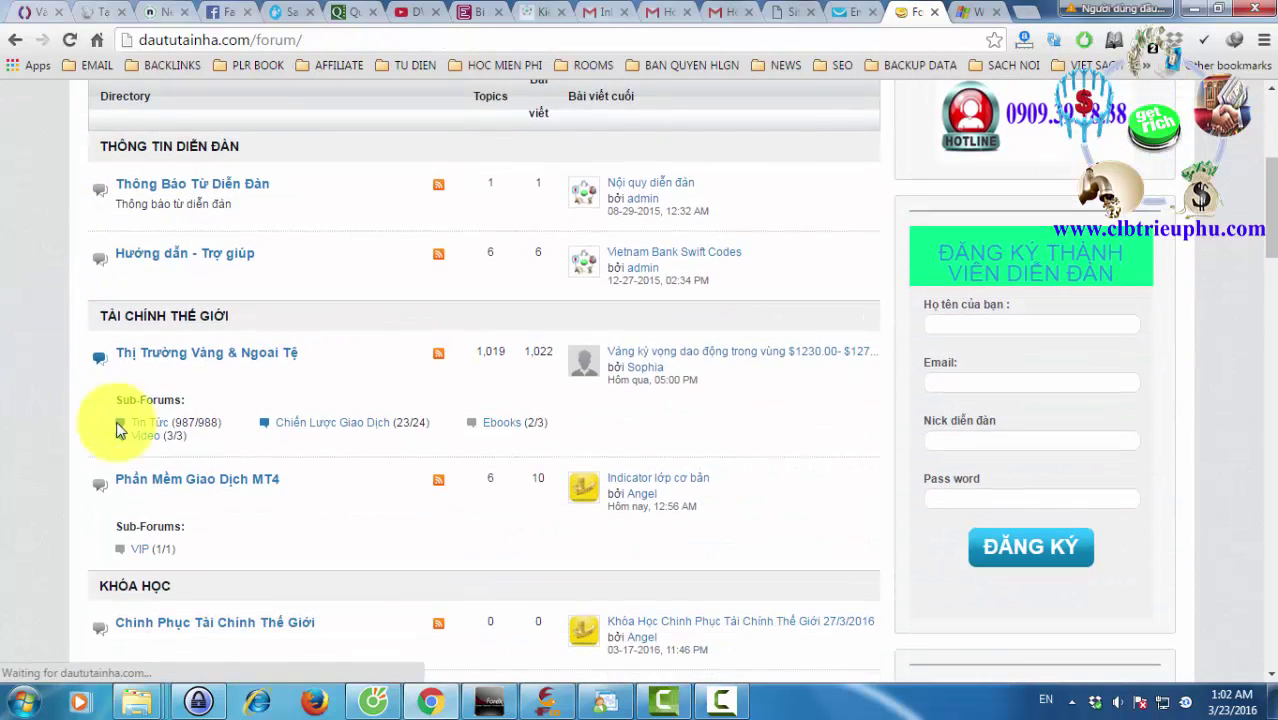
click(259, 488)
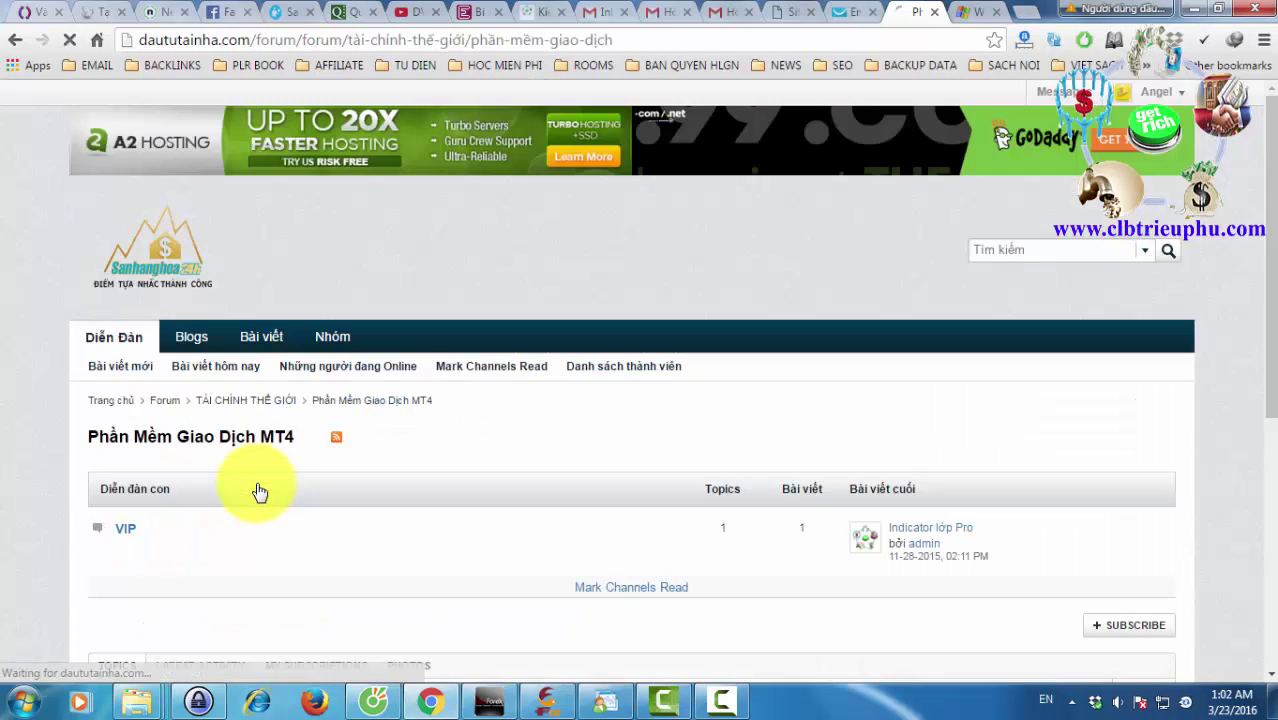
scroll(259, 492, down, 1)
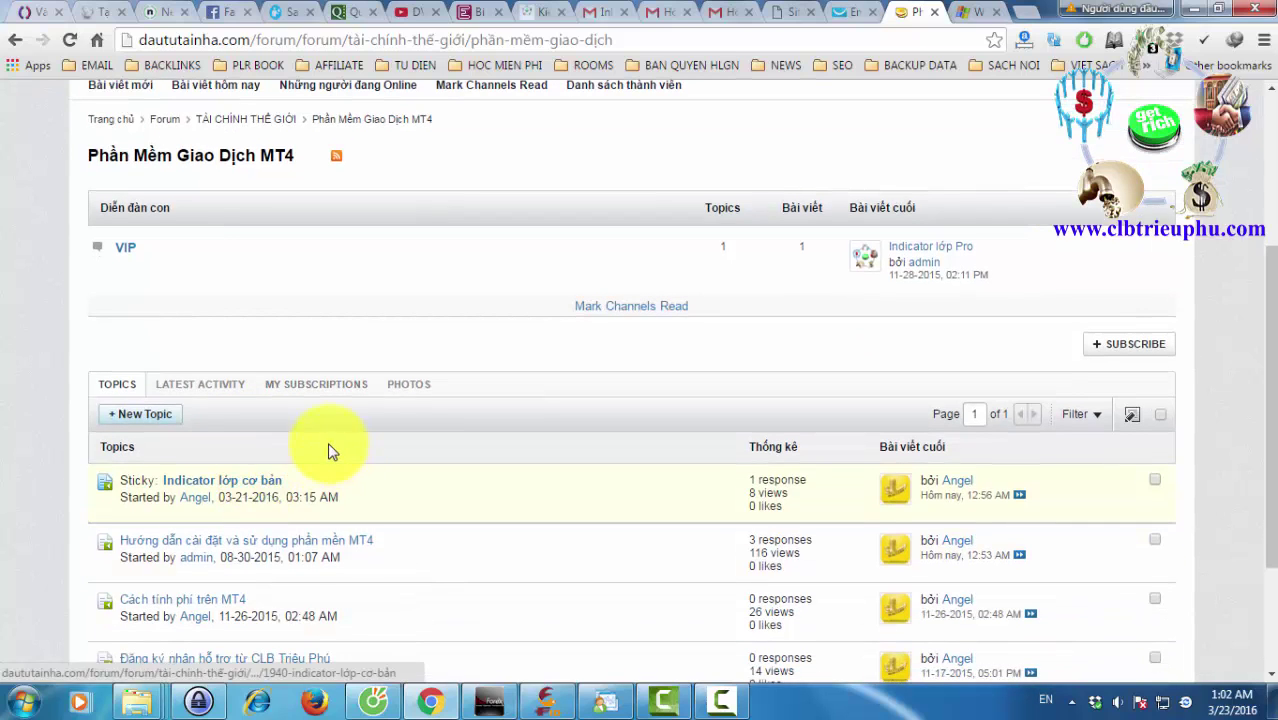
click(230, 488)
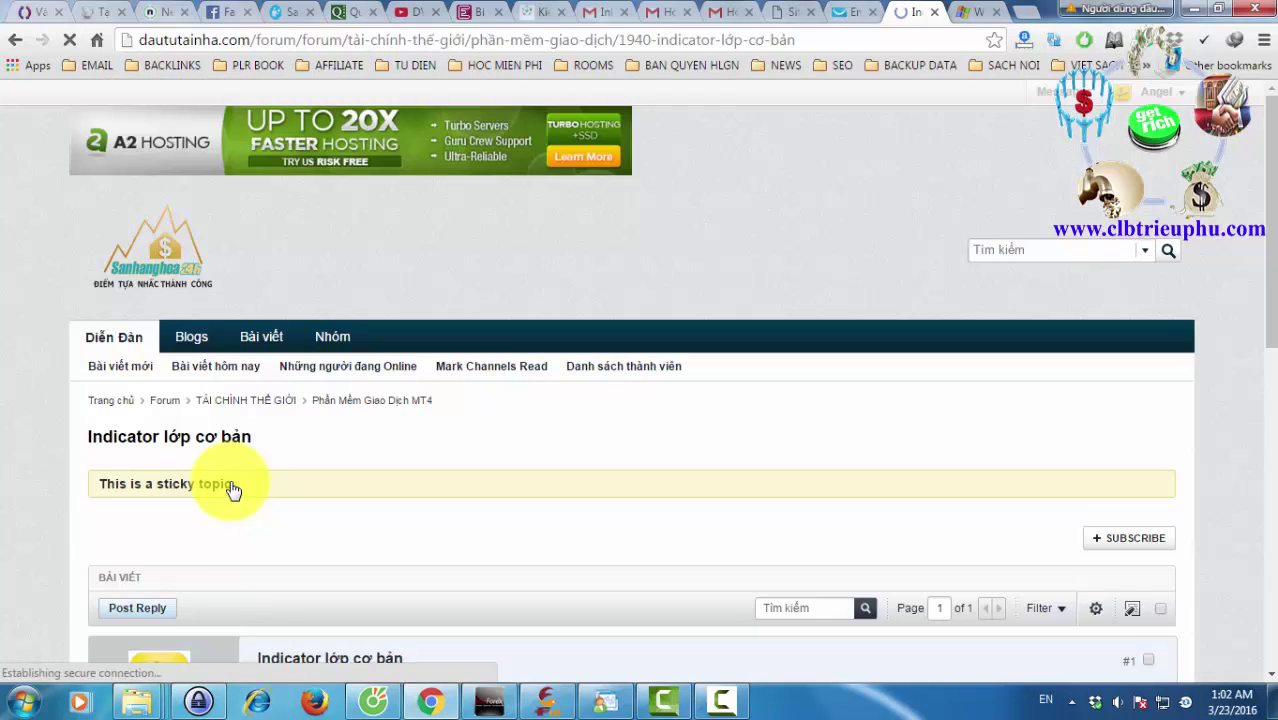
scroll(231, 490, down, 3)
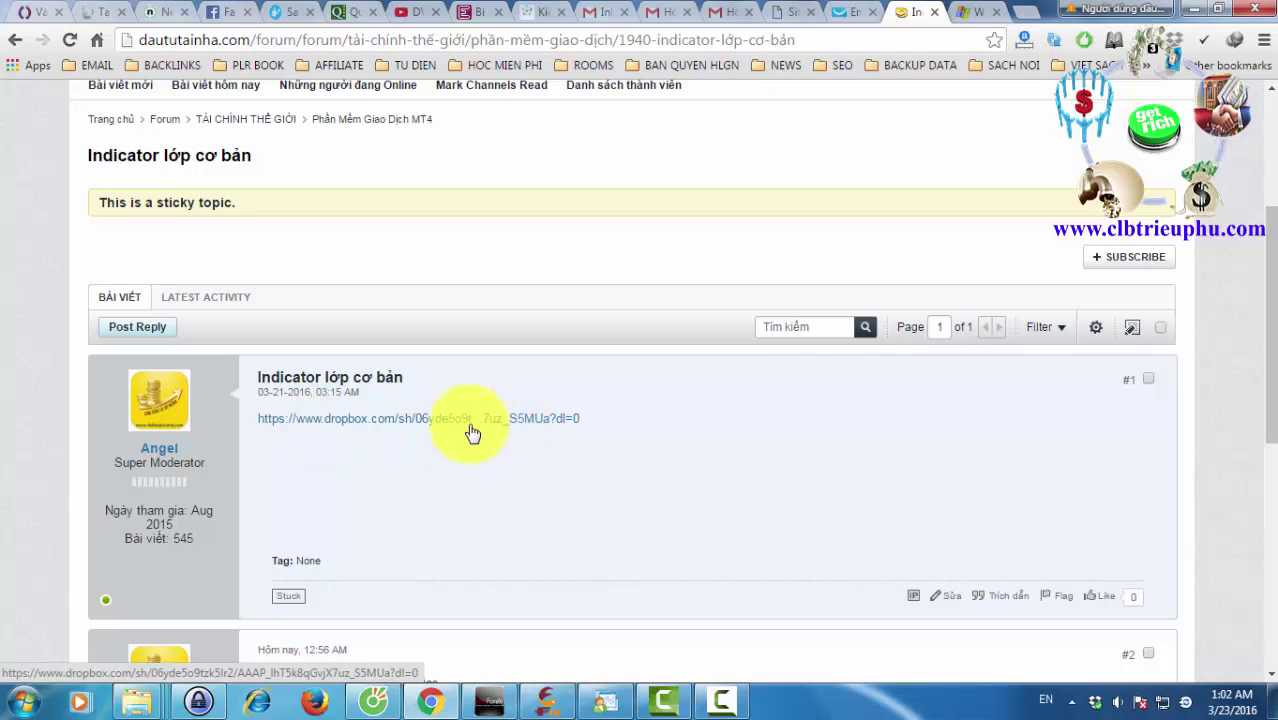
click(366, 425)
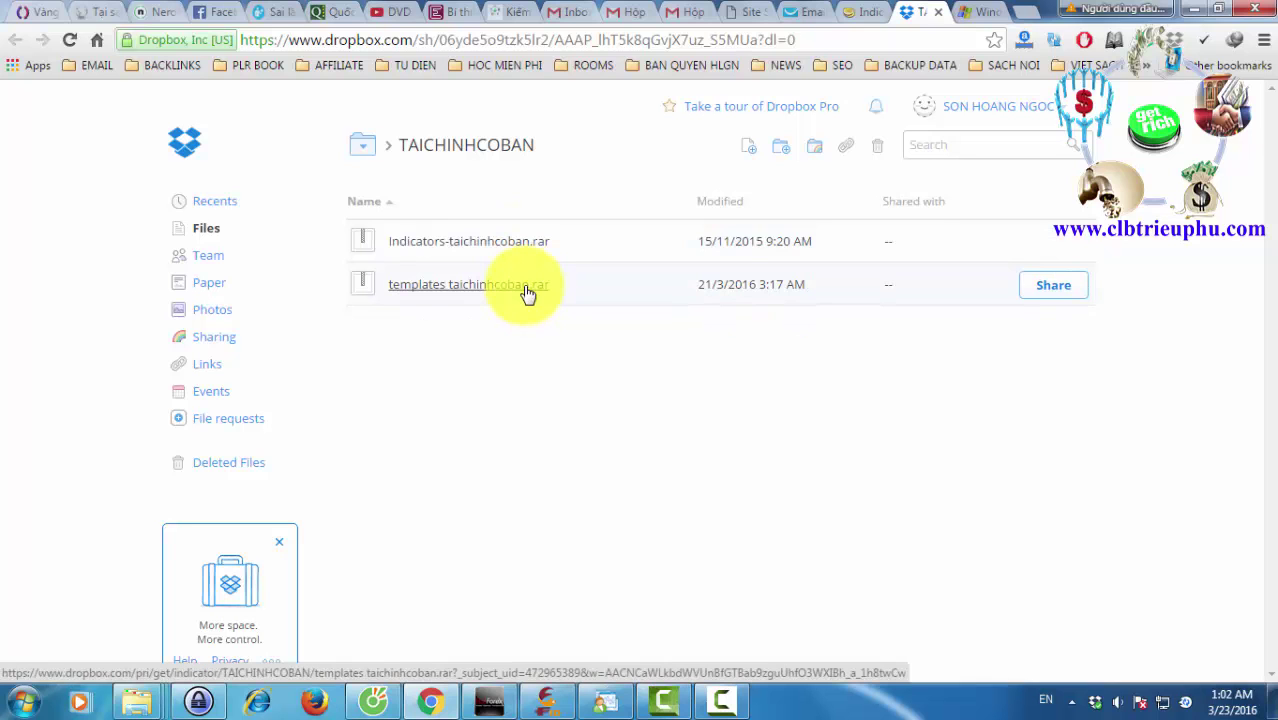
- Switch back to Documents in Windows Explorer, extract the Indicators-taichinhcoban archive there, and select the extracted folder
click(140, 705)
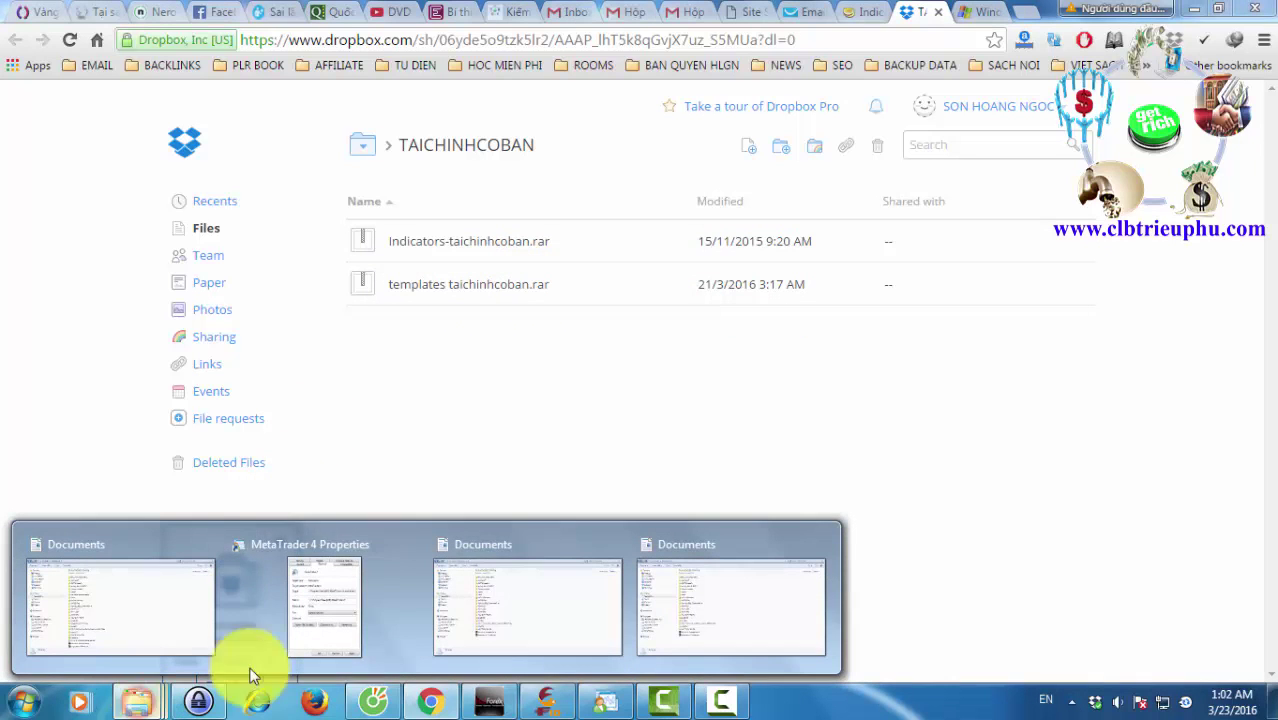
click(762, 594)
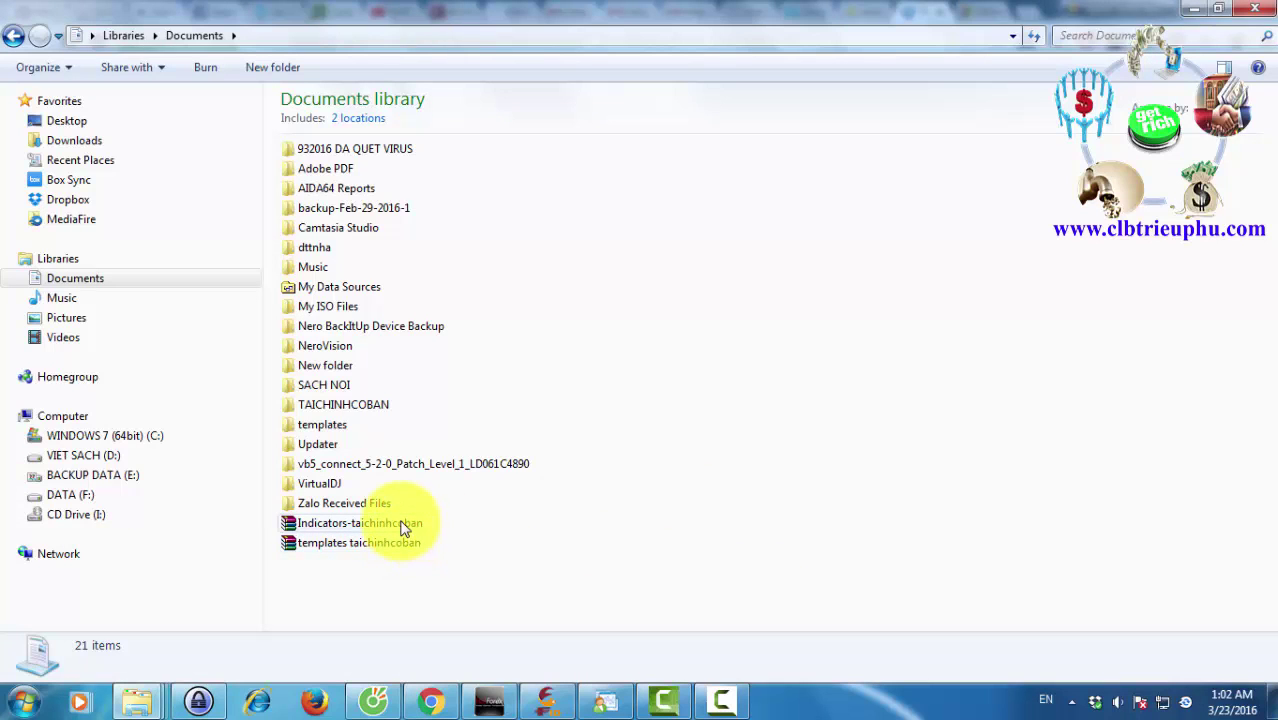
click(507, 544)
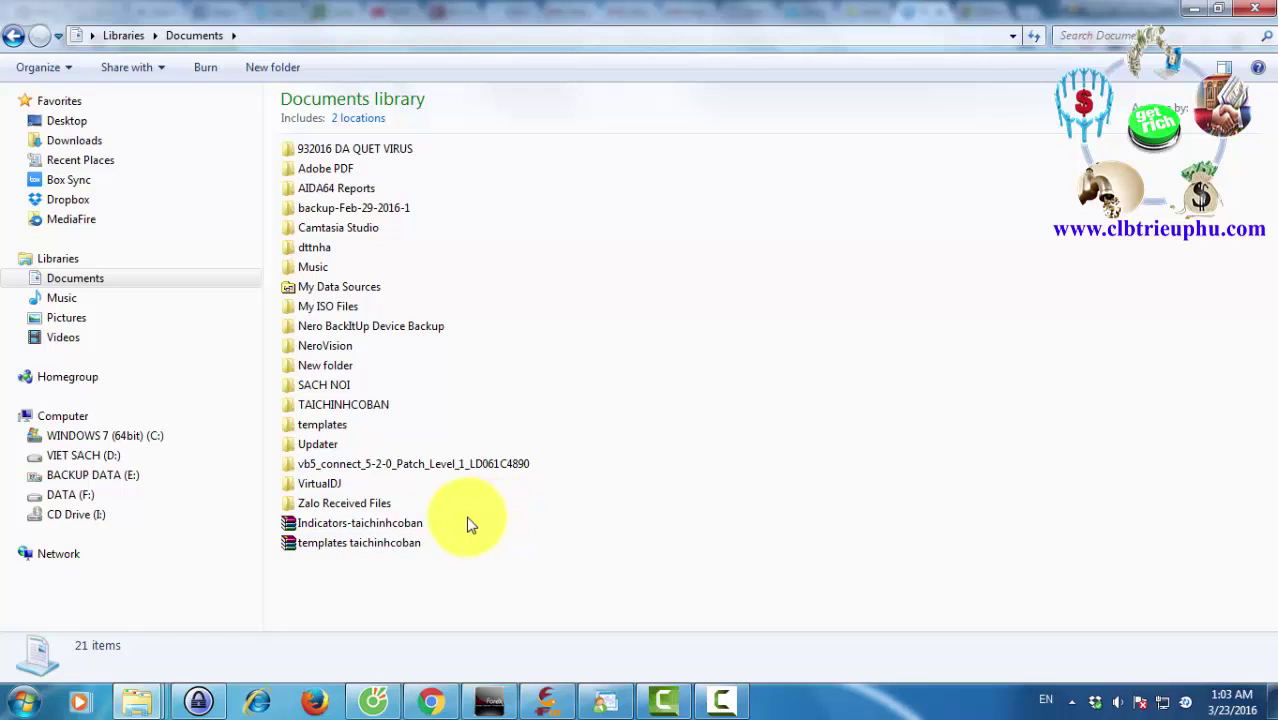
click(380, 530)
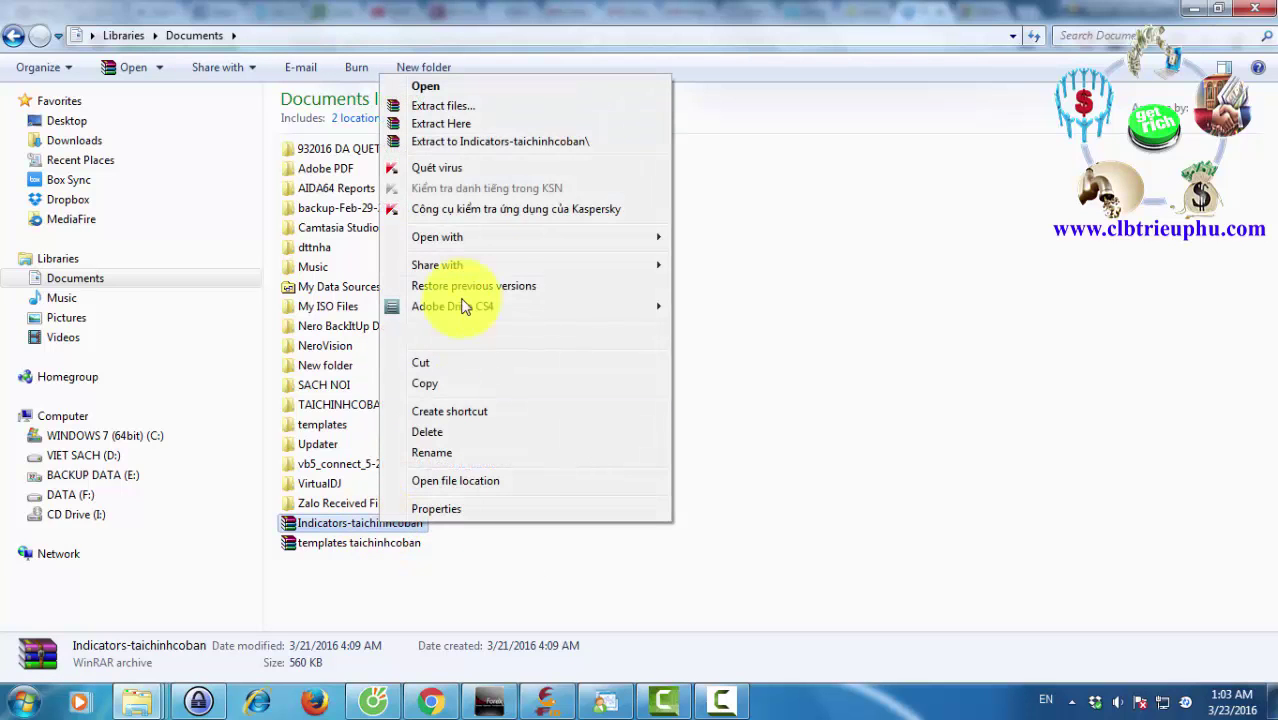
click(476, 126)
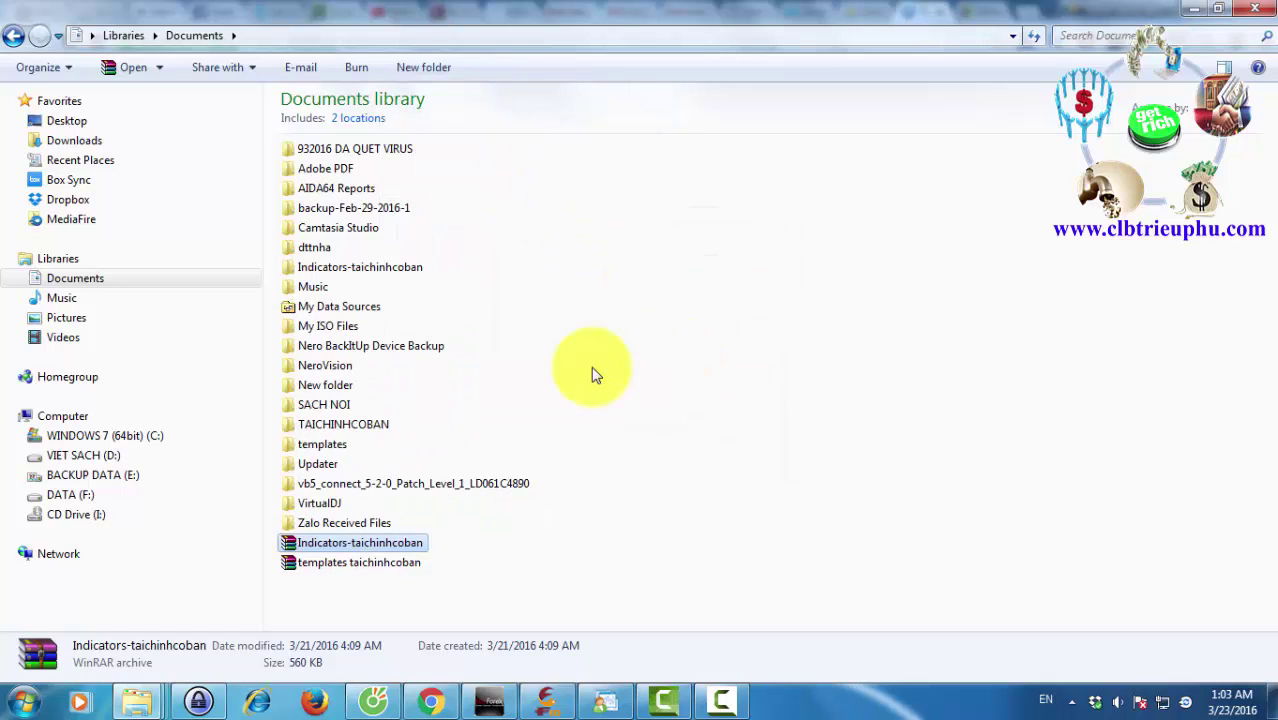
click(380, 270)
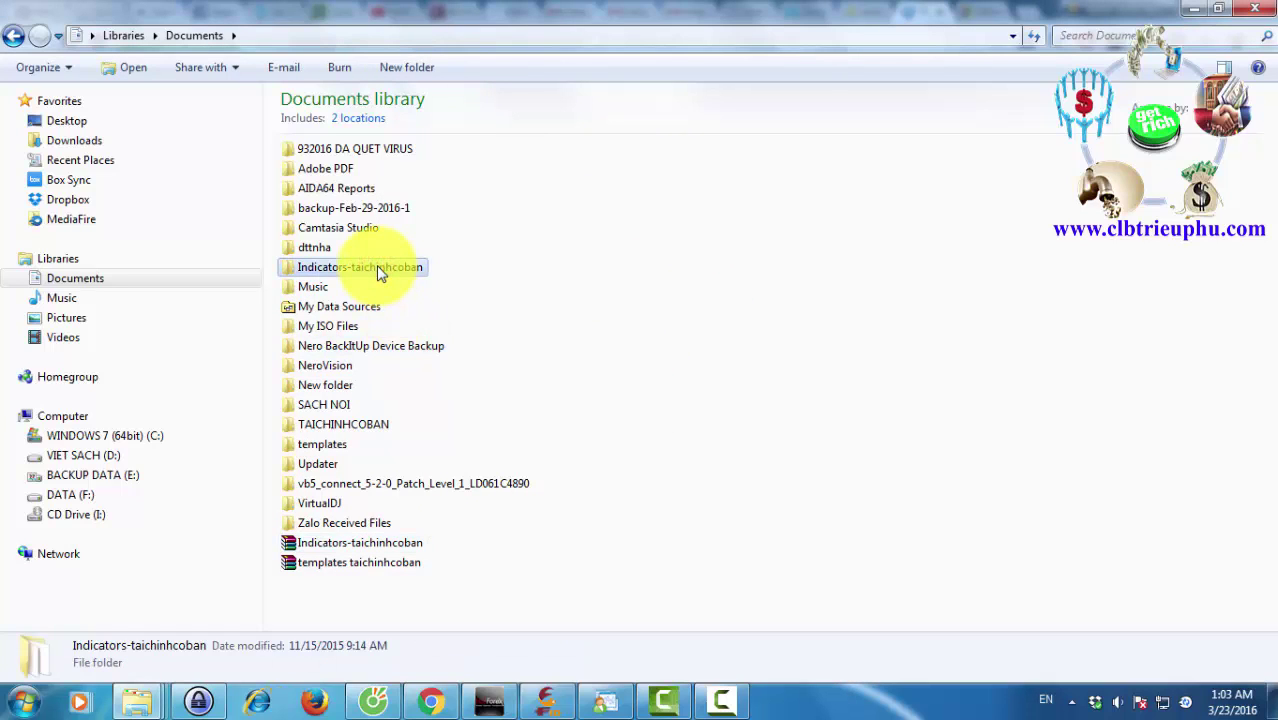
- Extract the templates taichinhcoban archive into the Documents library
right_click(366, 566)
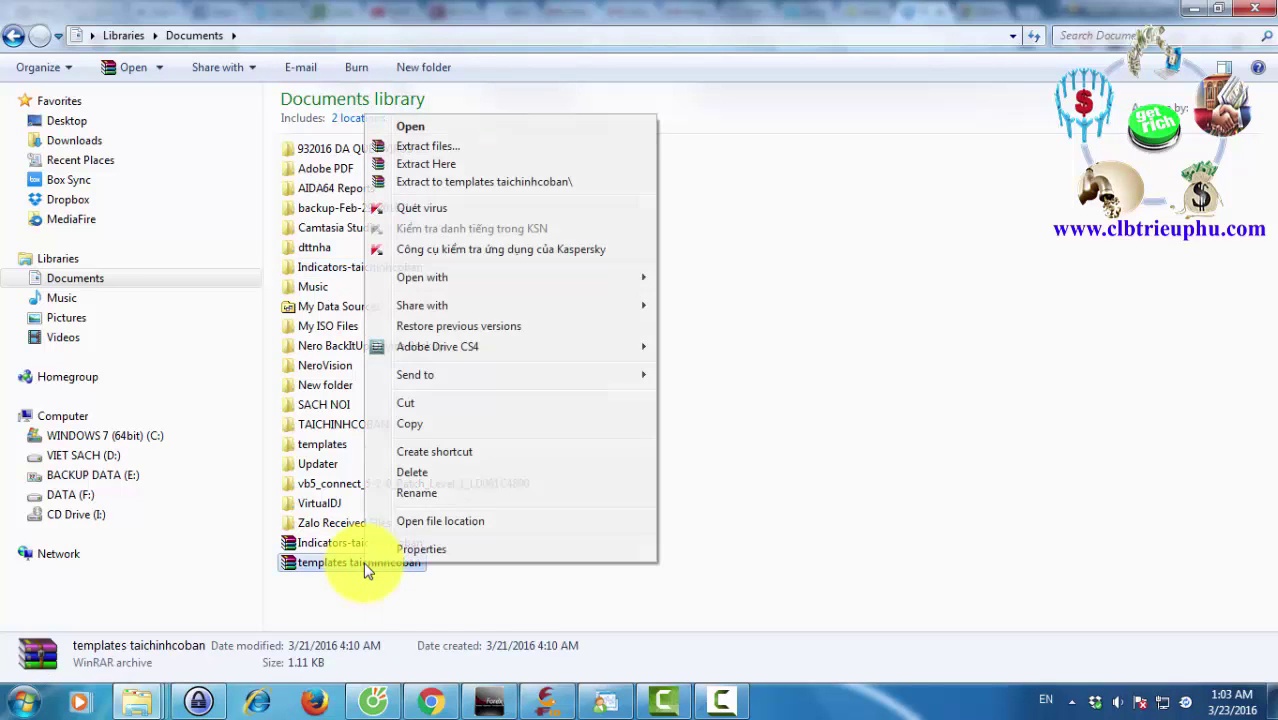
click(466, 164)
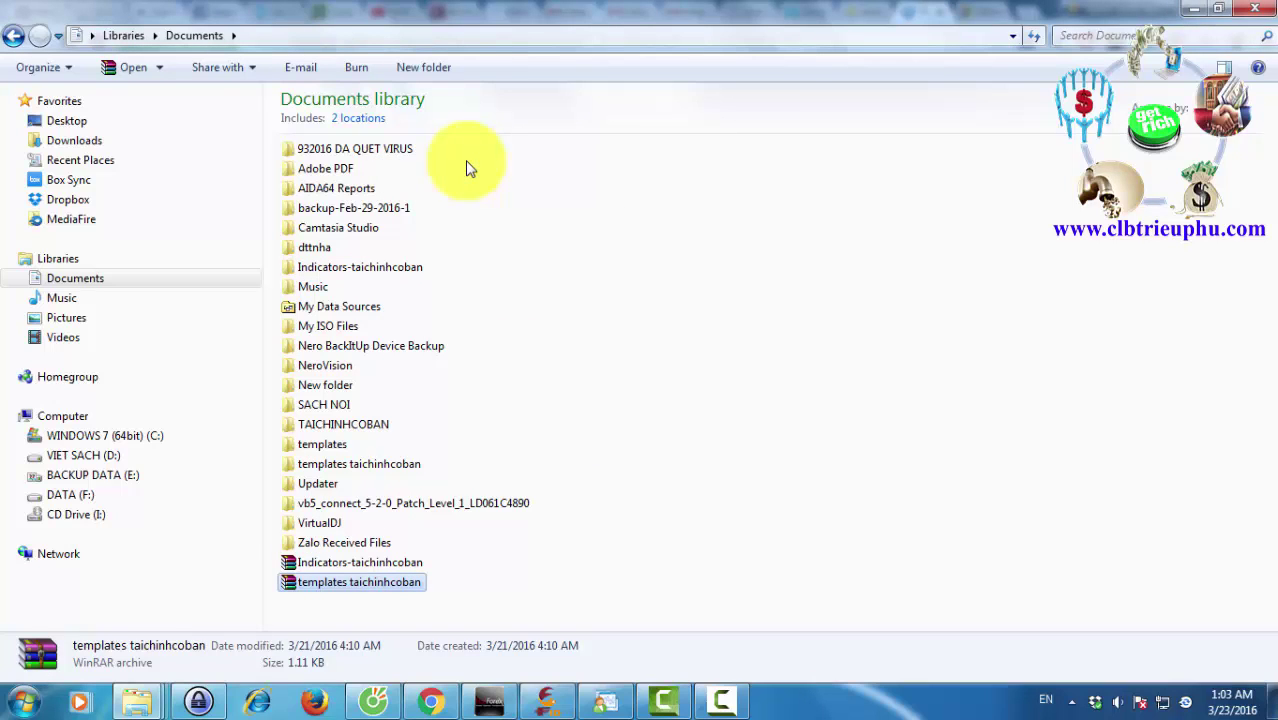
mouse_move(403, 465)
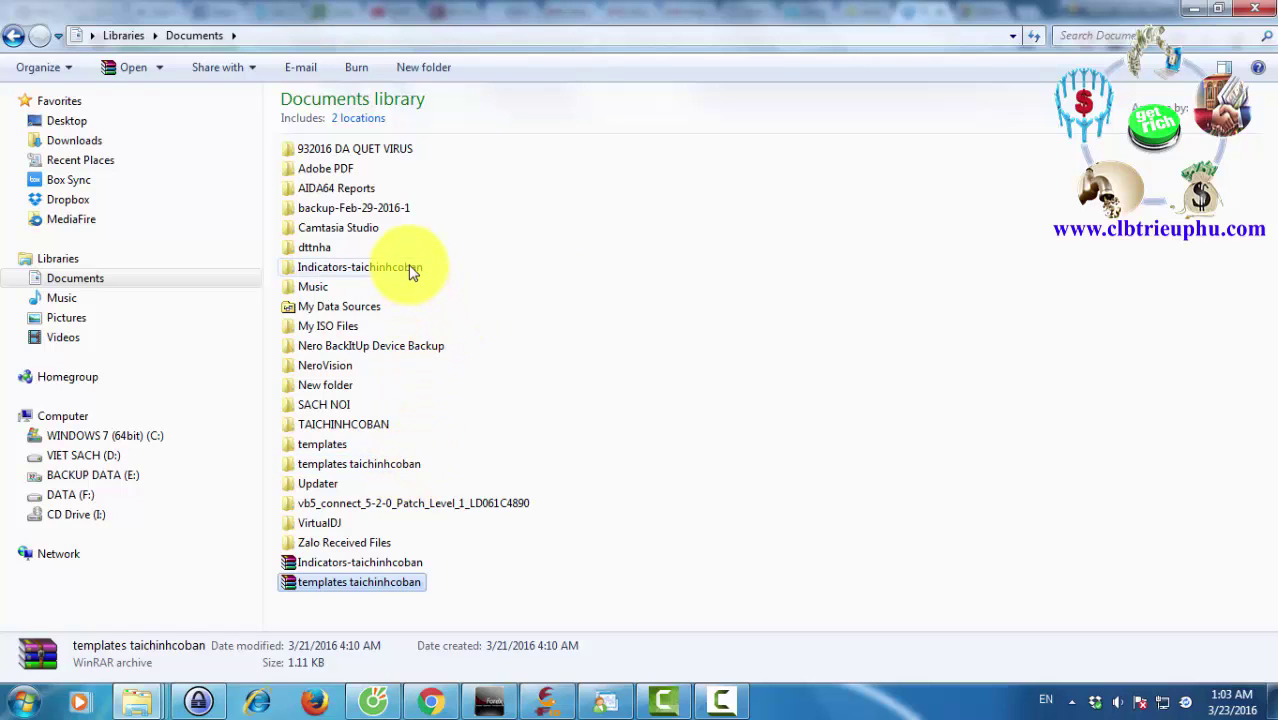
- Open the extracted Indicators-taichinhcoban folder and copy all of its contents
mouse_move(412, 272)
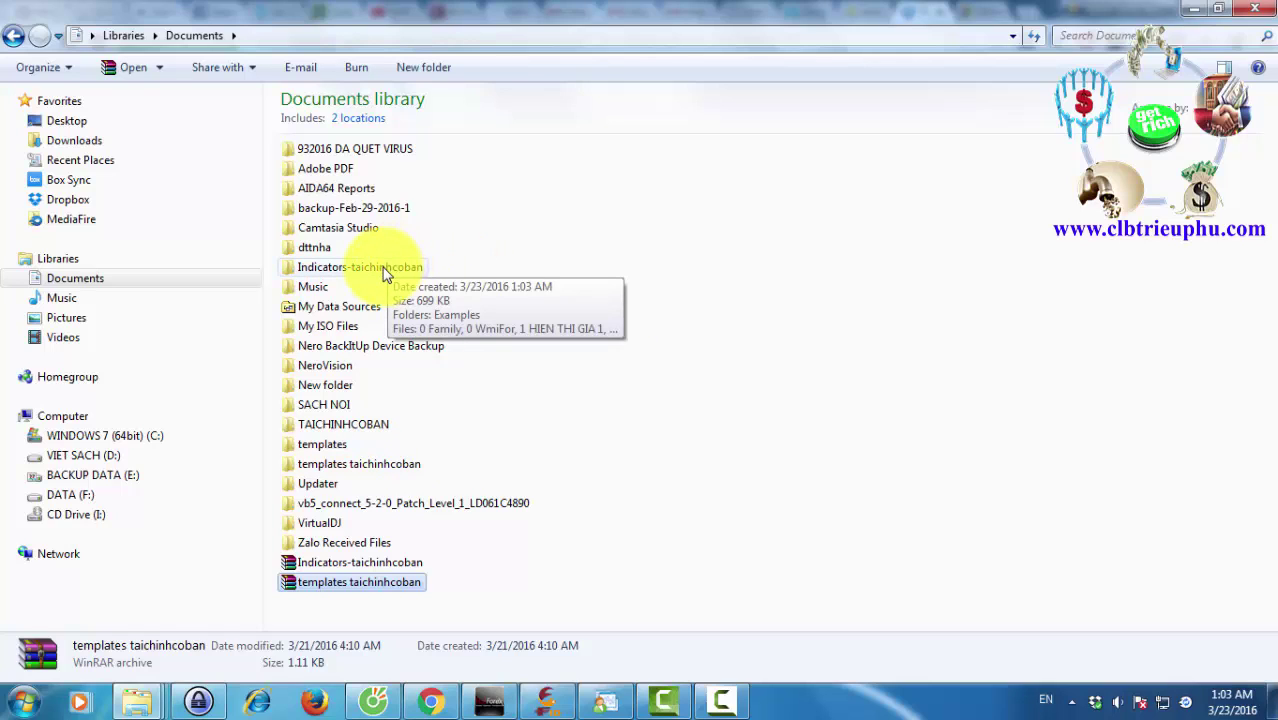
mouse_move(326, 275)
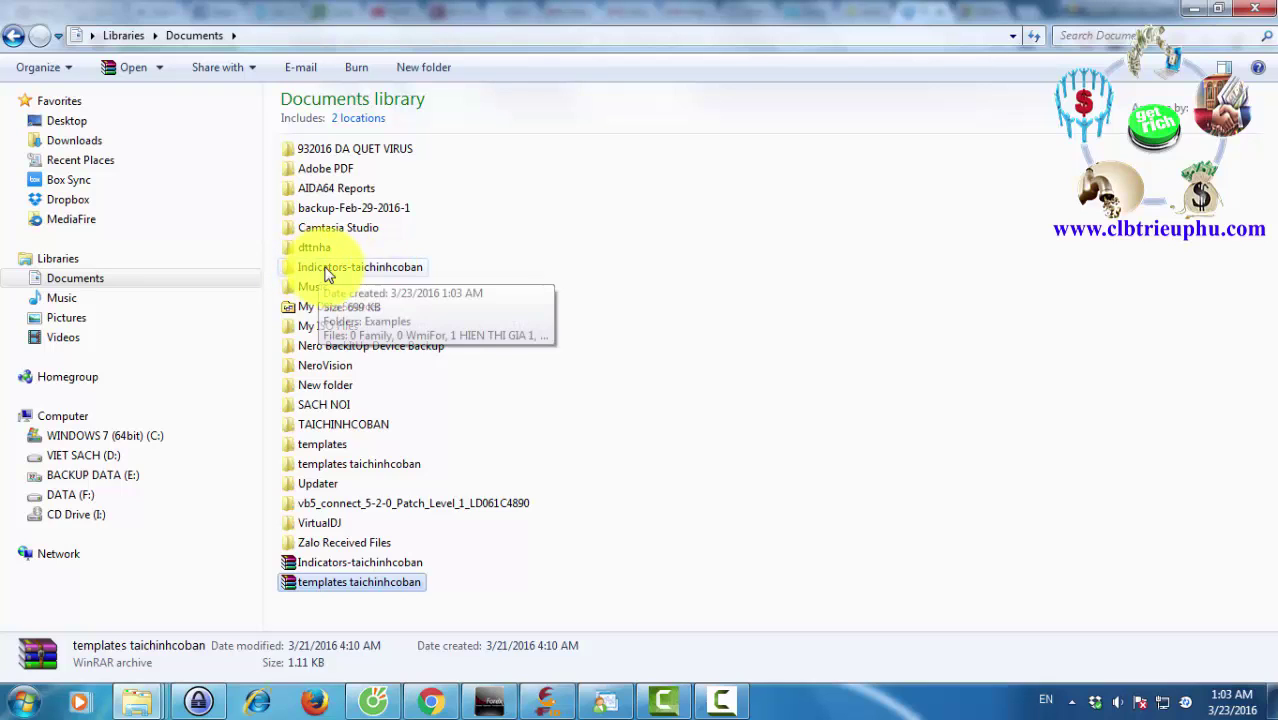
double_click(396, 275)
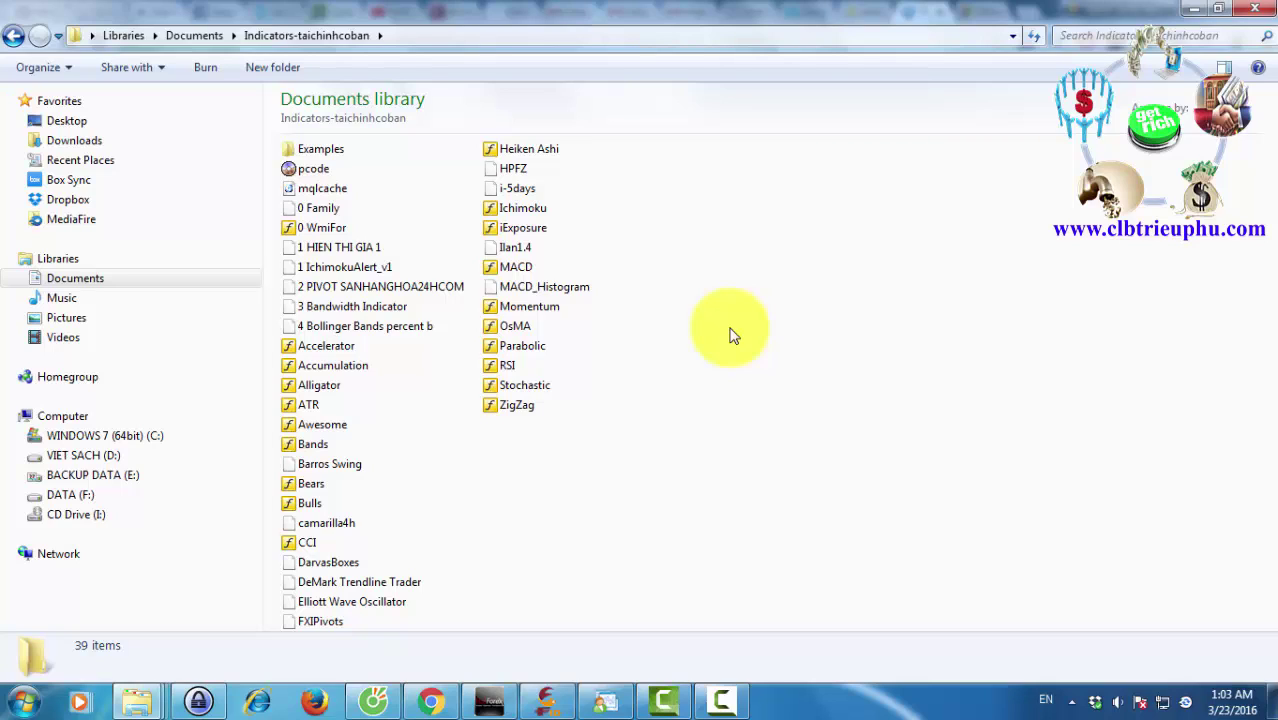
key(ctrl+a)
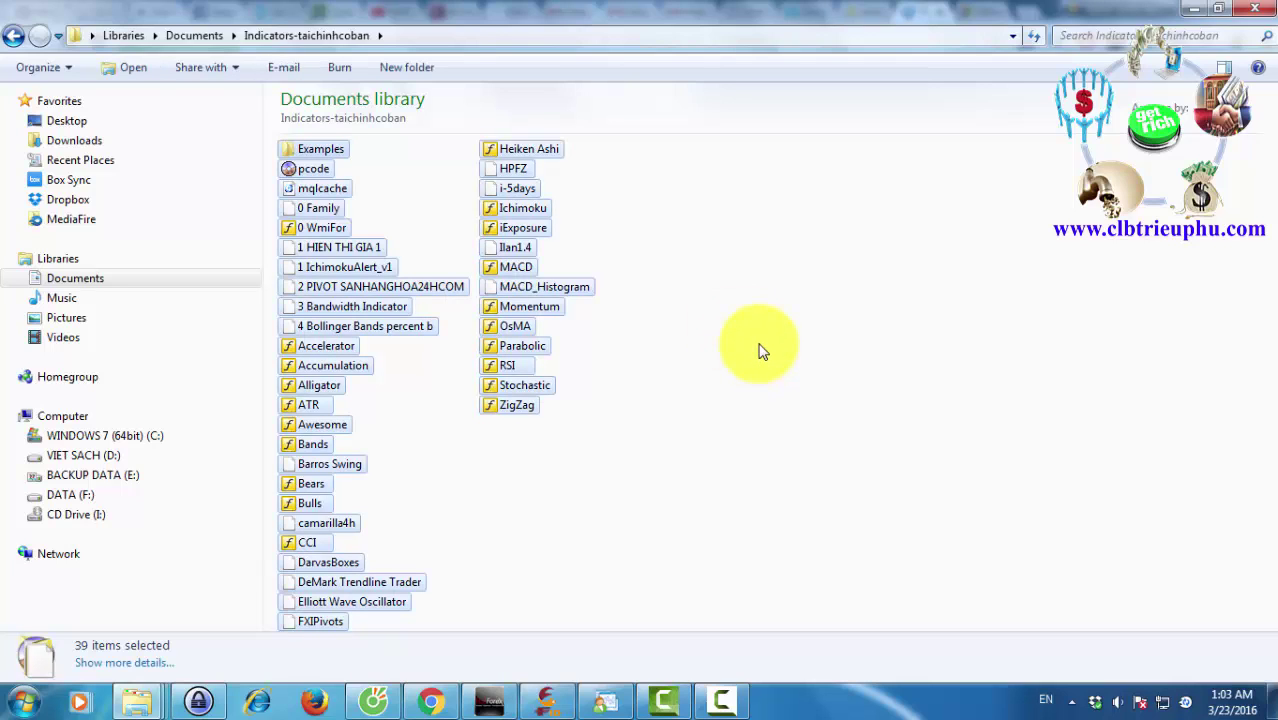
right_click(518, 152)
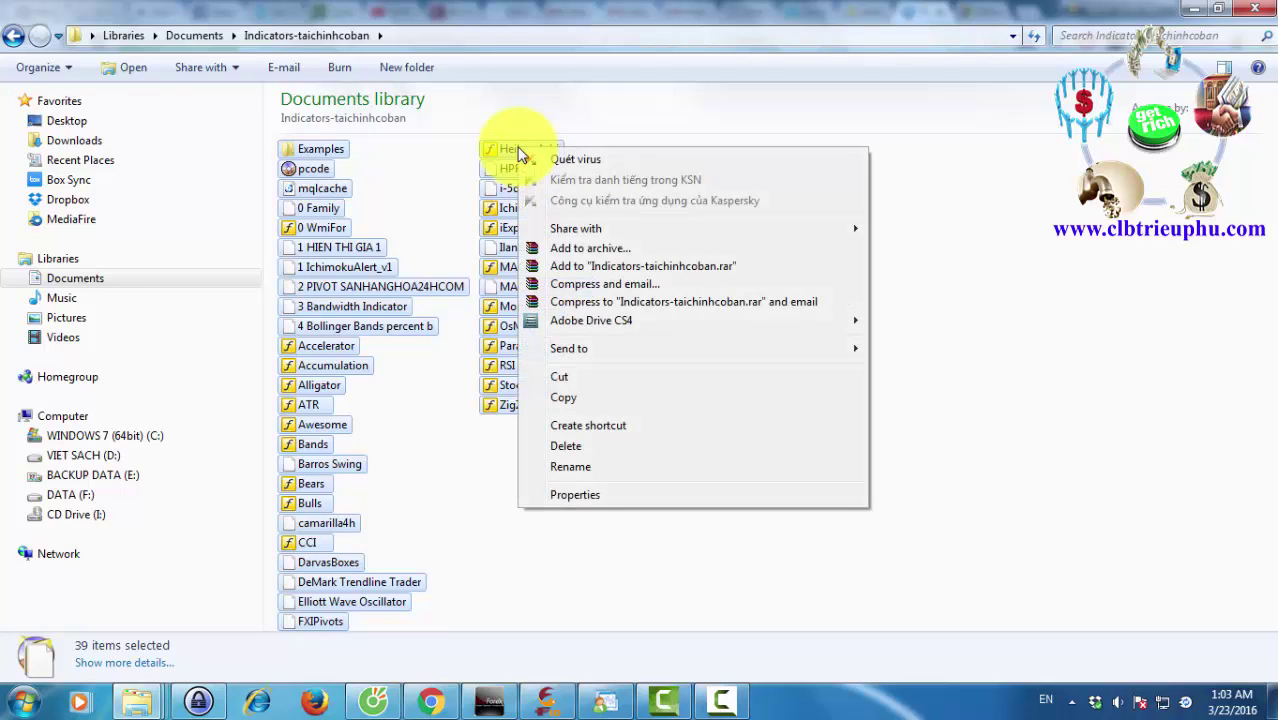
click(588, 400)
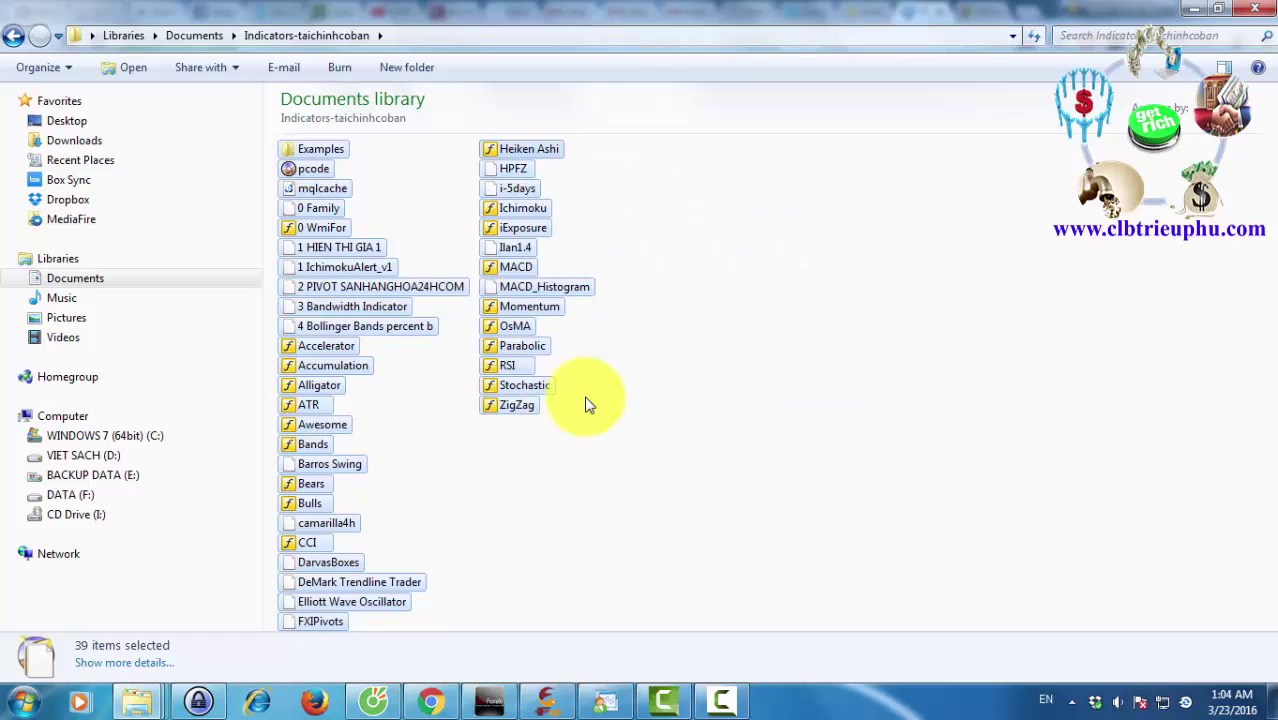
- Switch to MetaTrader 4, open its data folder, and go to the Indicators folder inside MQL4
click(606, 697)
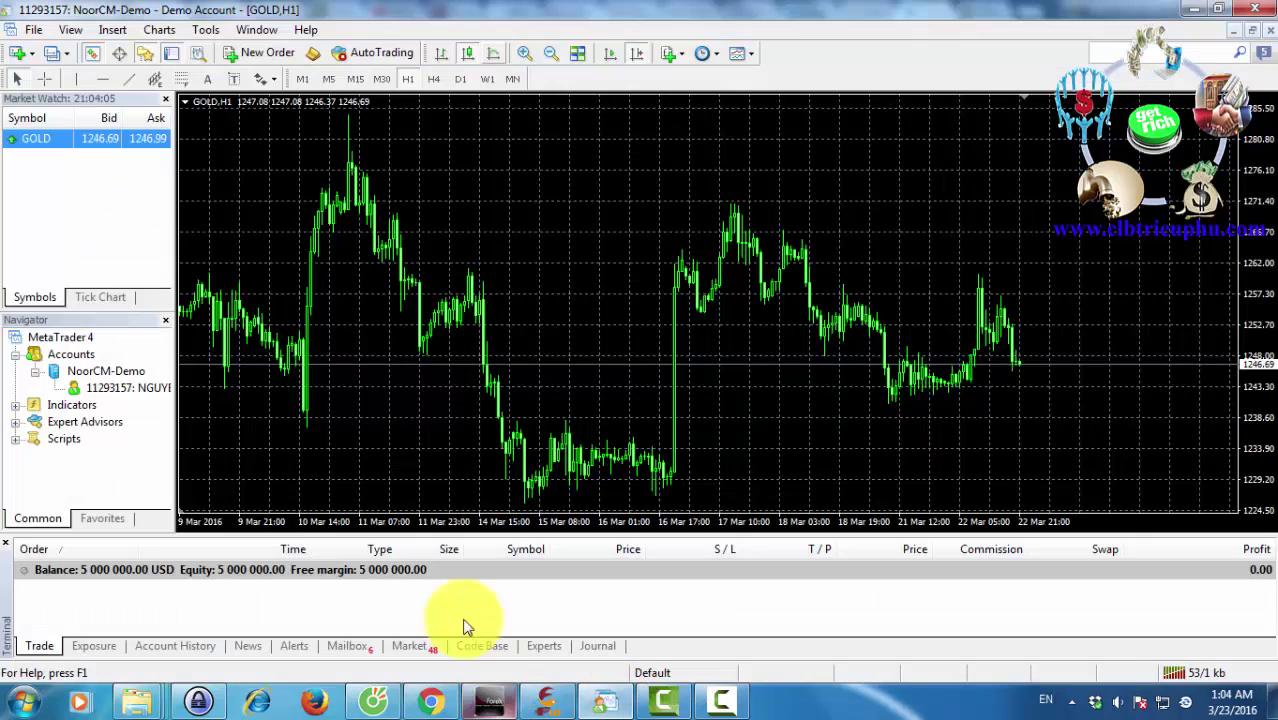
click(35, 30)
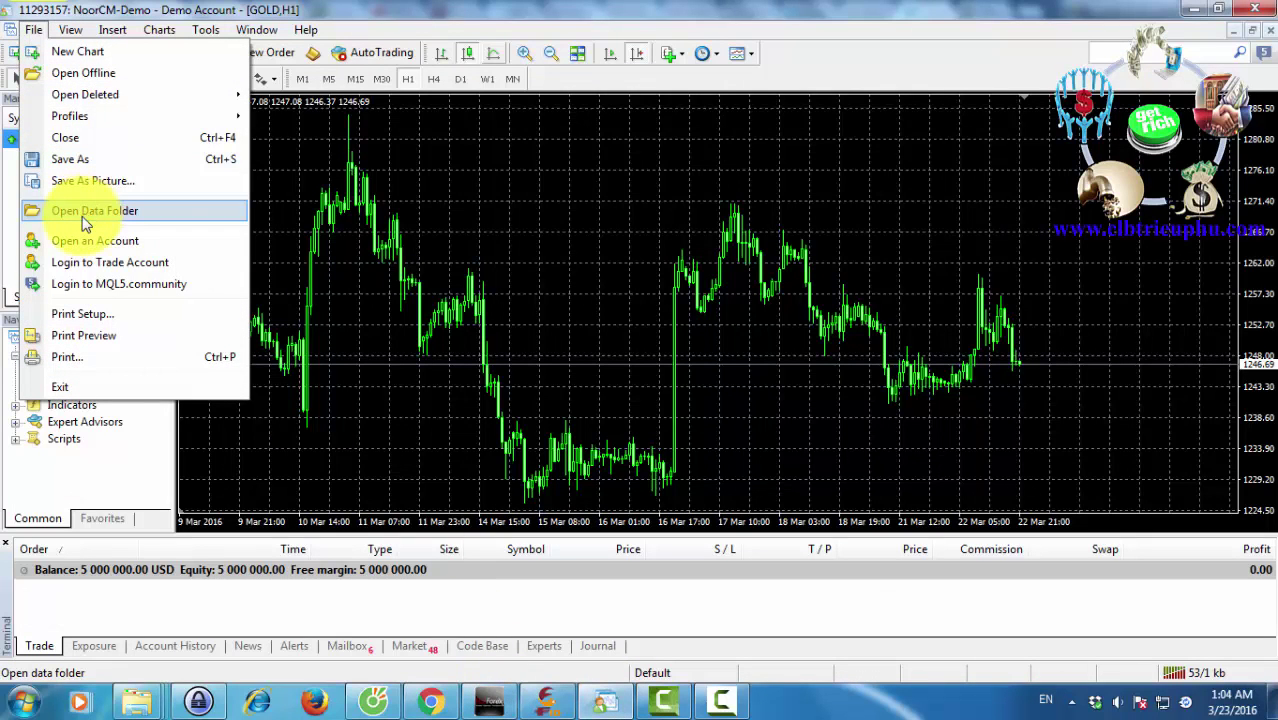
click(113, 215)
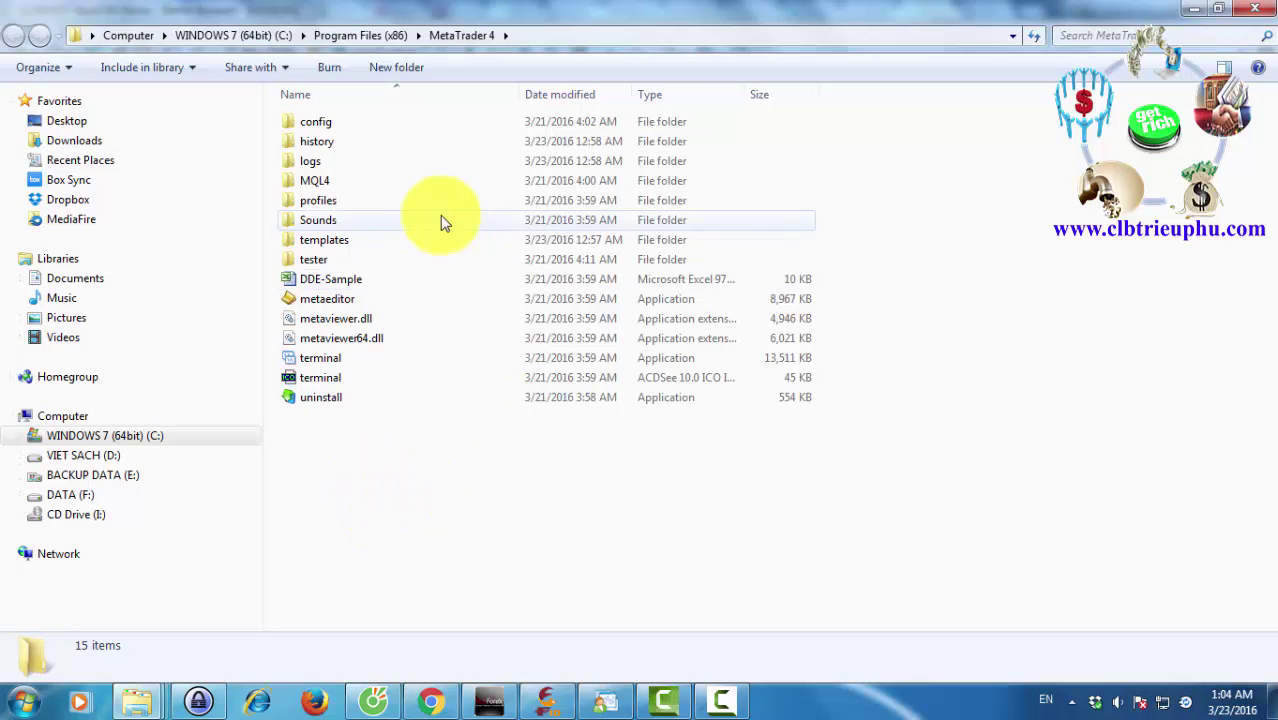
double_click(306, 183)
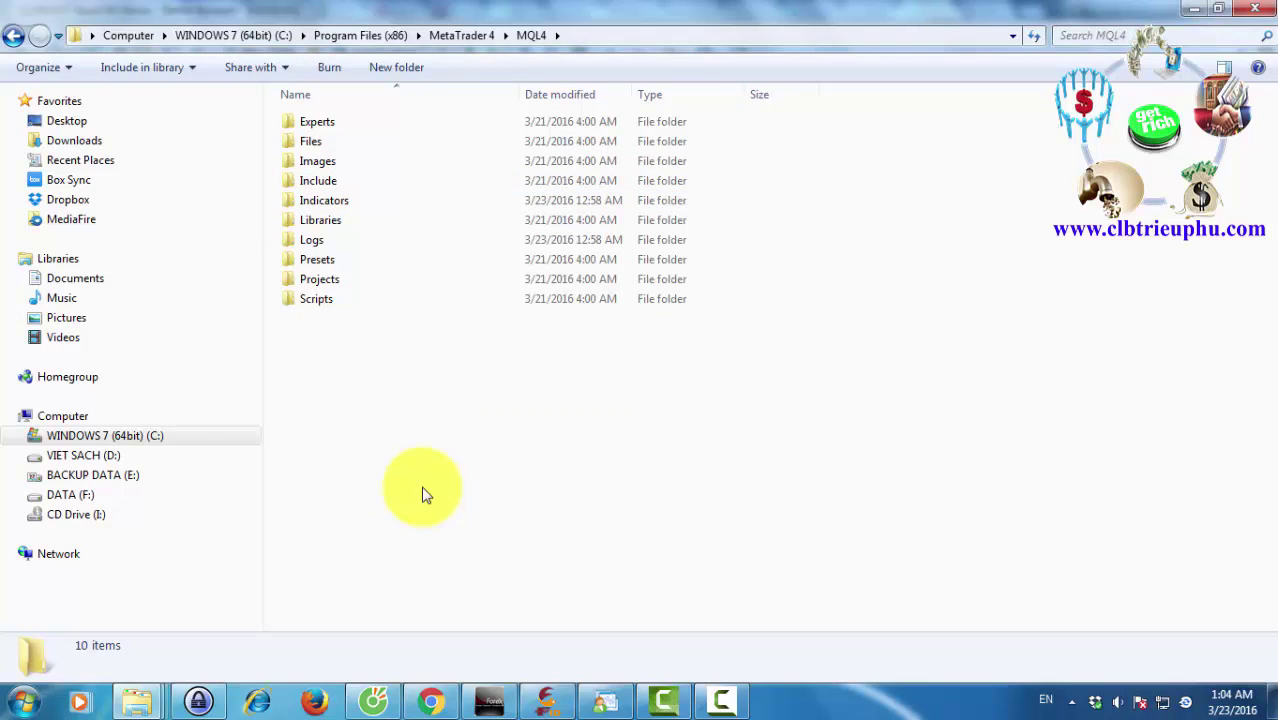
double_click(317, 199)
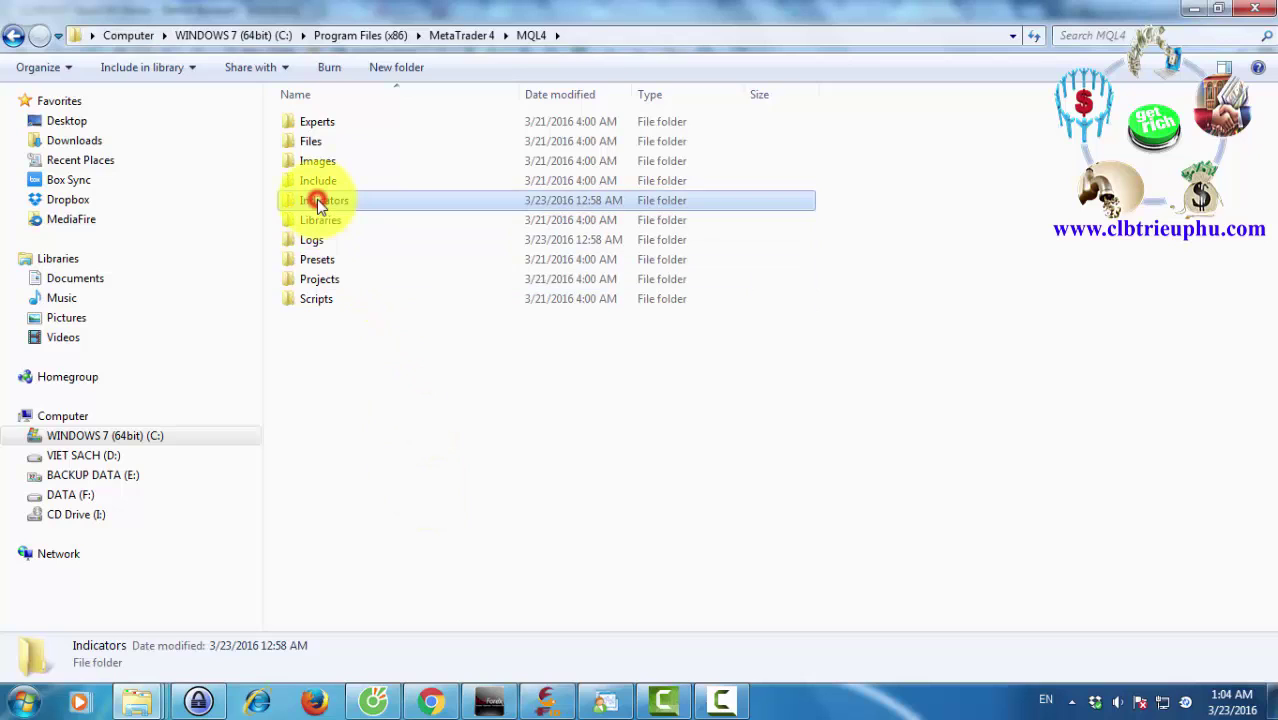
- Paste the copied indicators into the MQL4 Indicators folder, merging the Examples folder and replacing all files with matching names
right_click(434, 494)
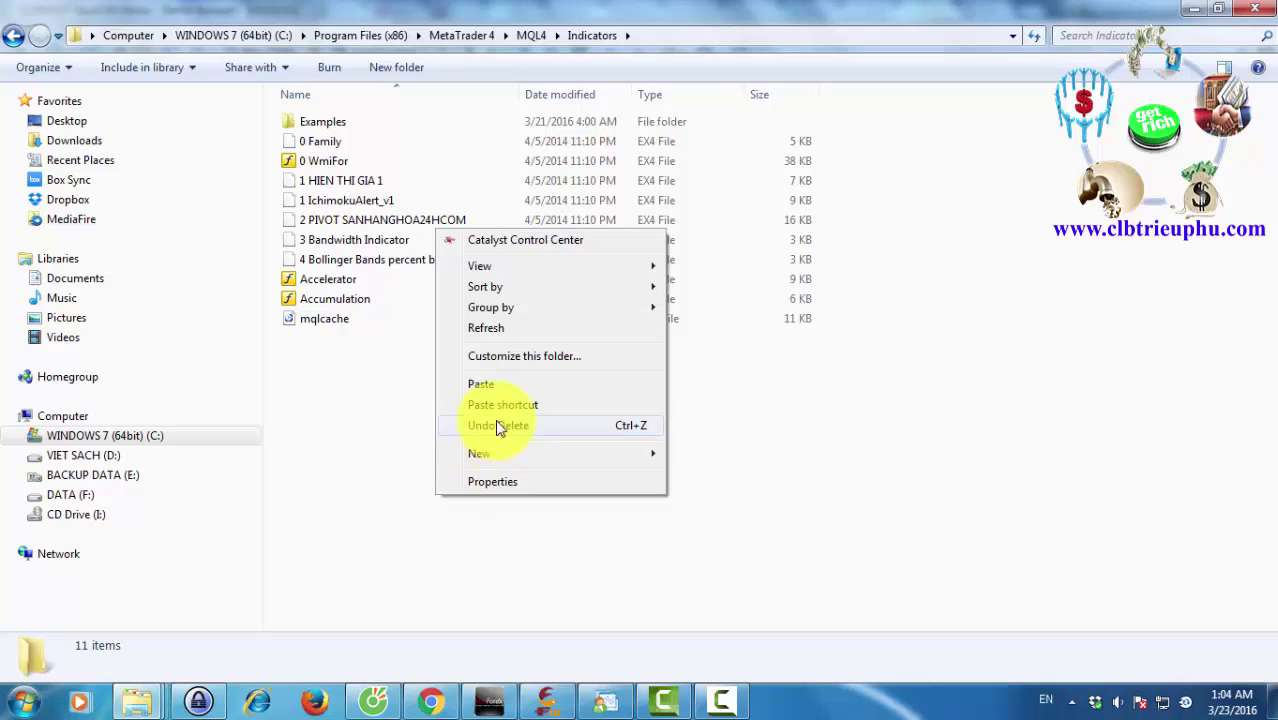
click(493, 385)
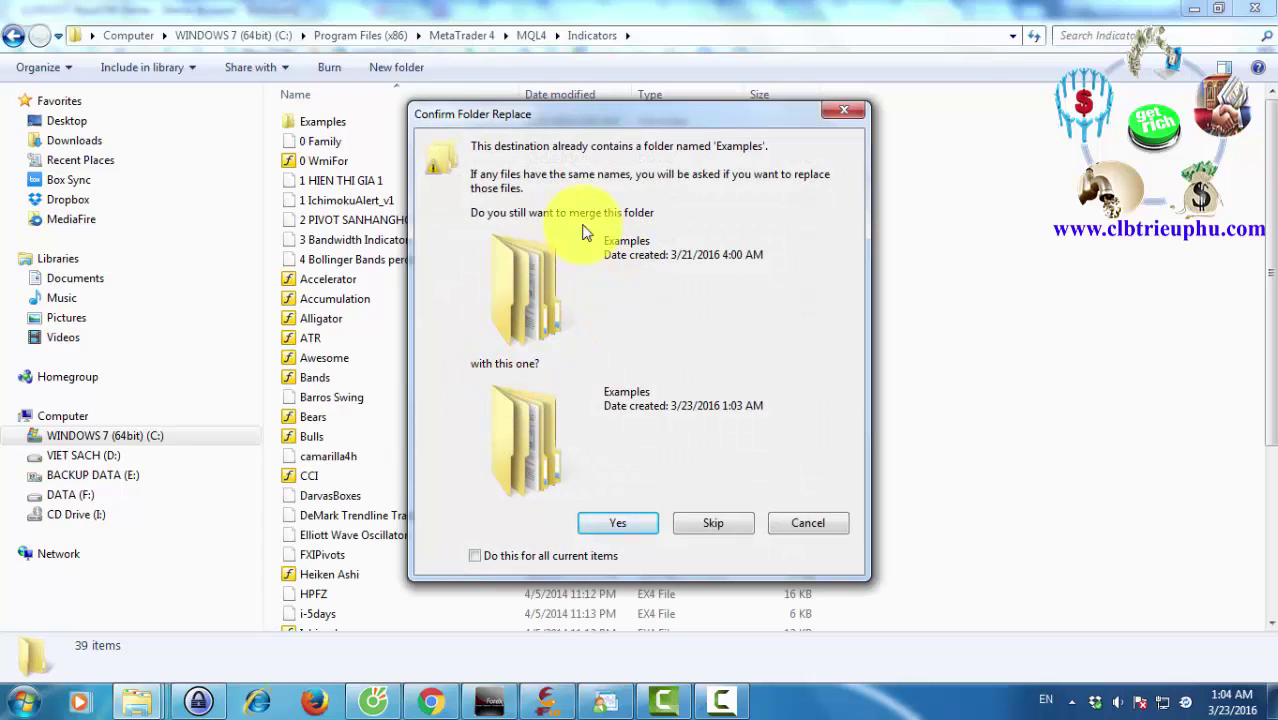
click(475, 555)
click(612, 520)
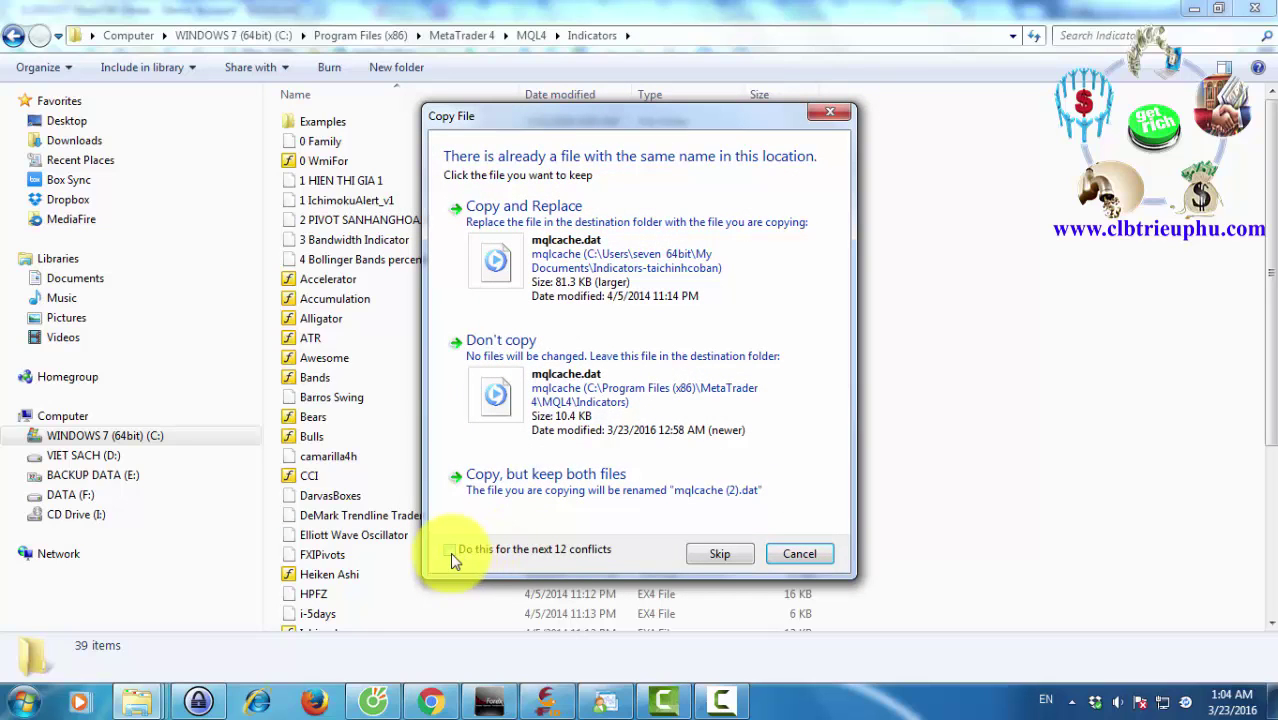
click(451, 551)
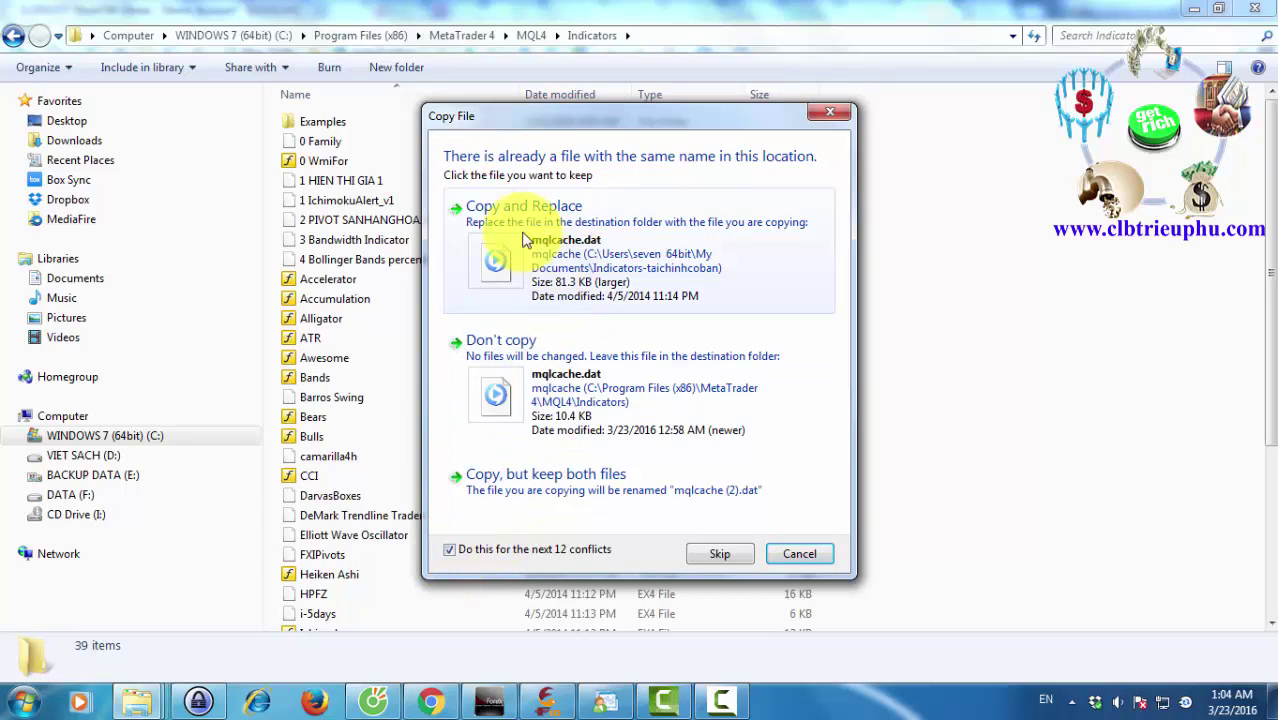
click(555, 251)
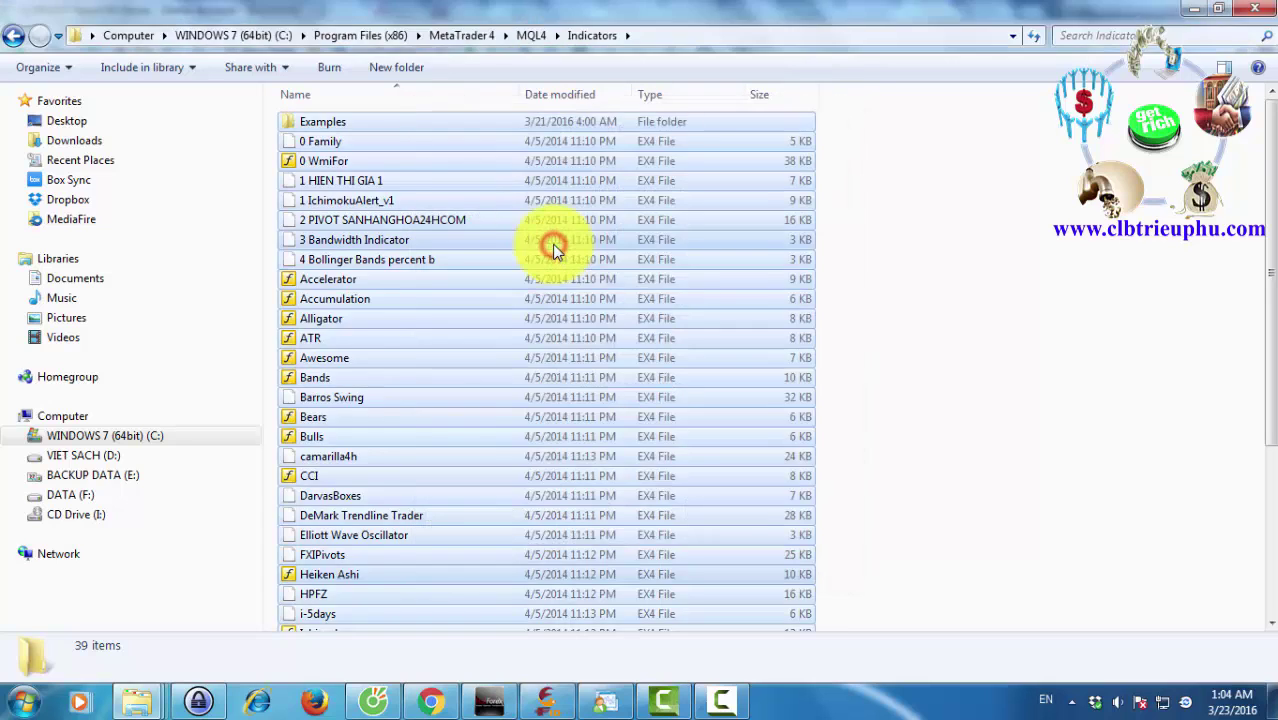
click(912, 350)
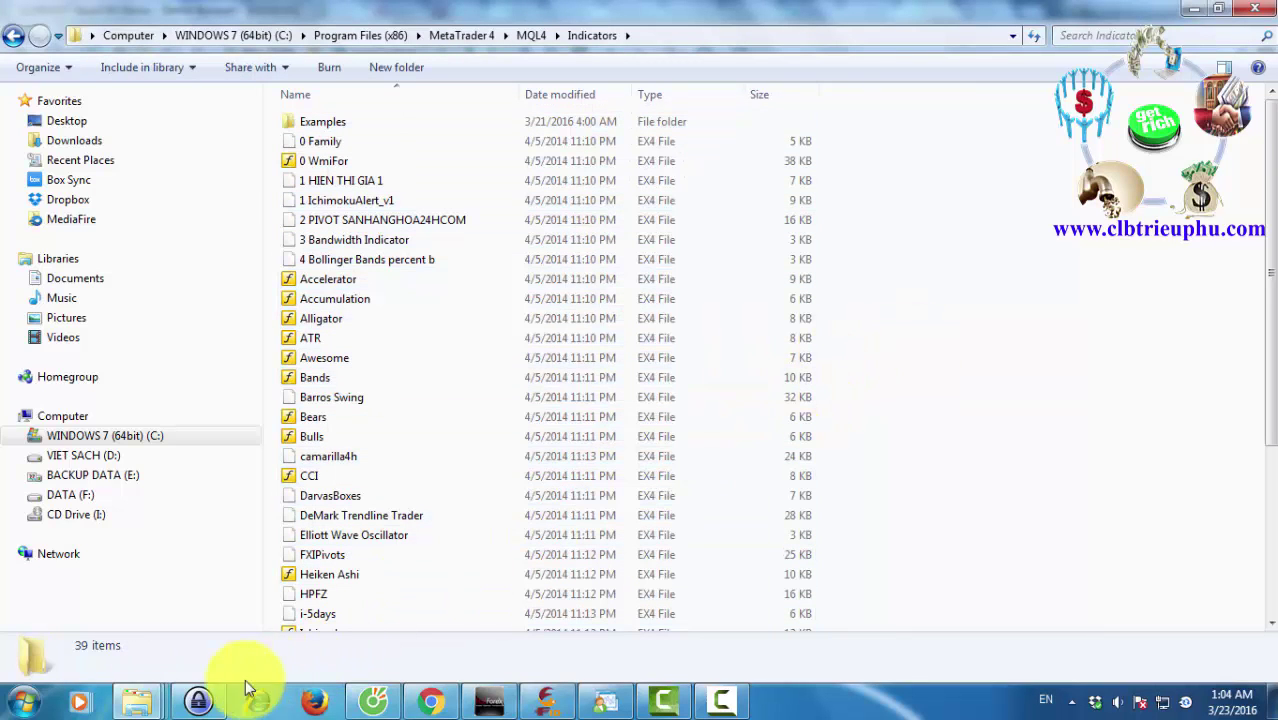
- Return to the Documents window, open the templates taichinhcoban folder, and copy the candle_stick file
click(143, 703)
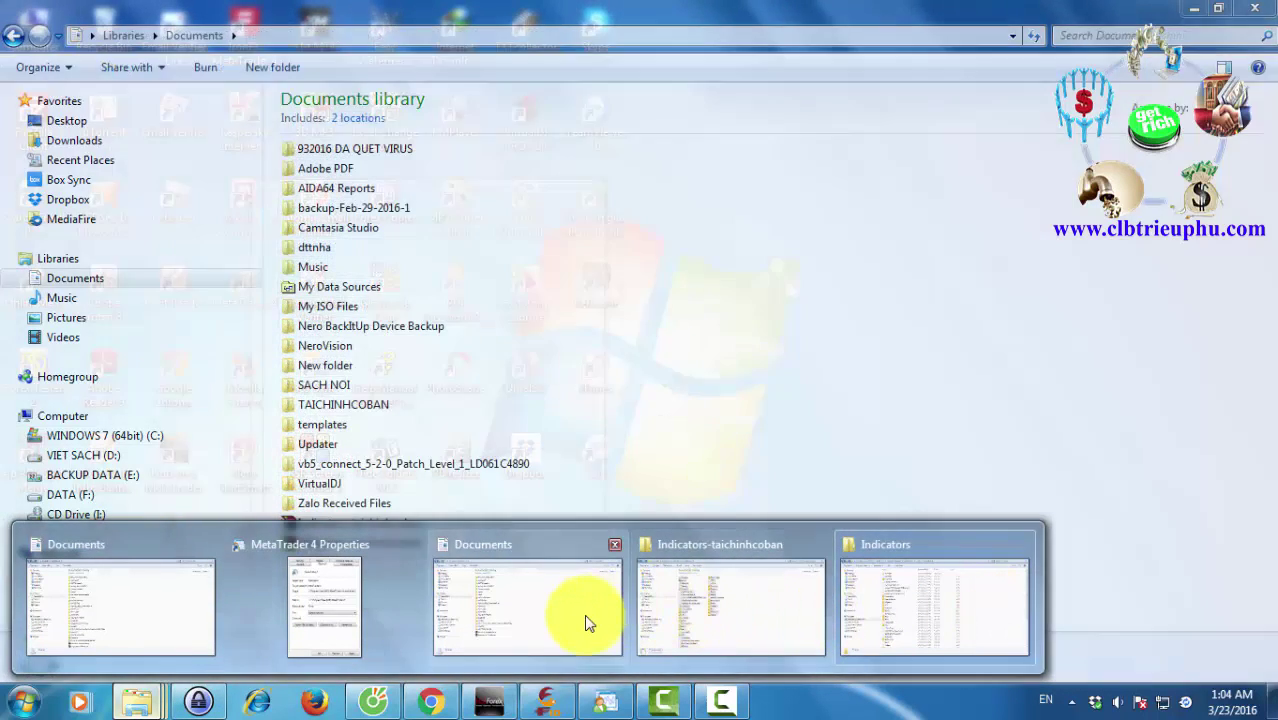
click(584, 614)
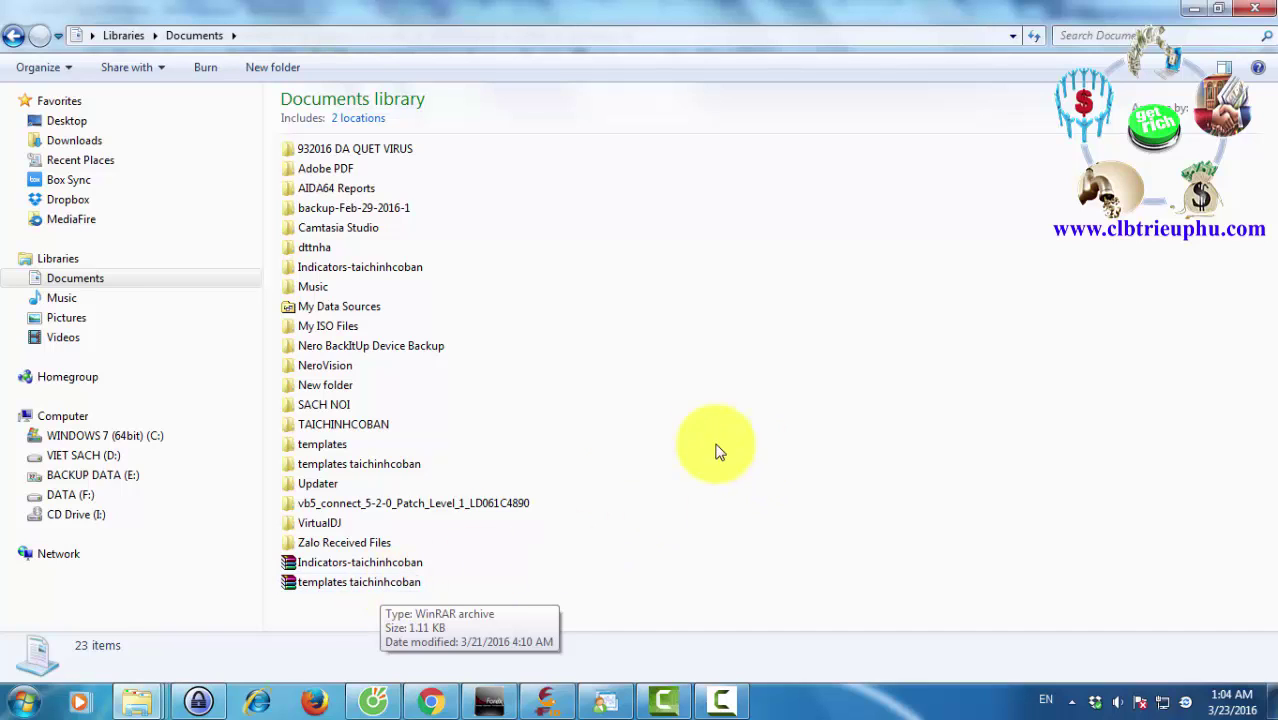
double_click(336, 465)
click(348, 153)
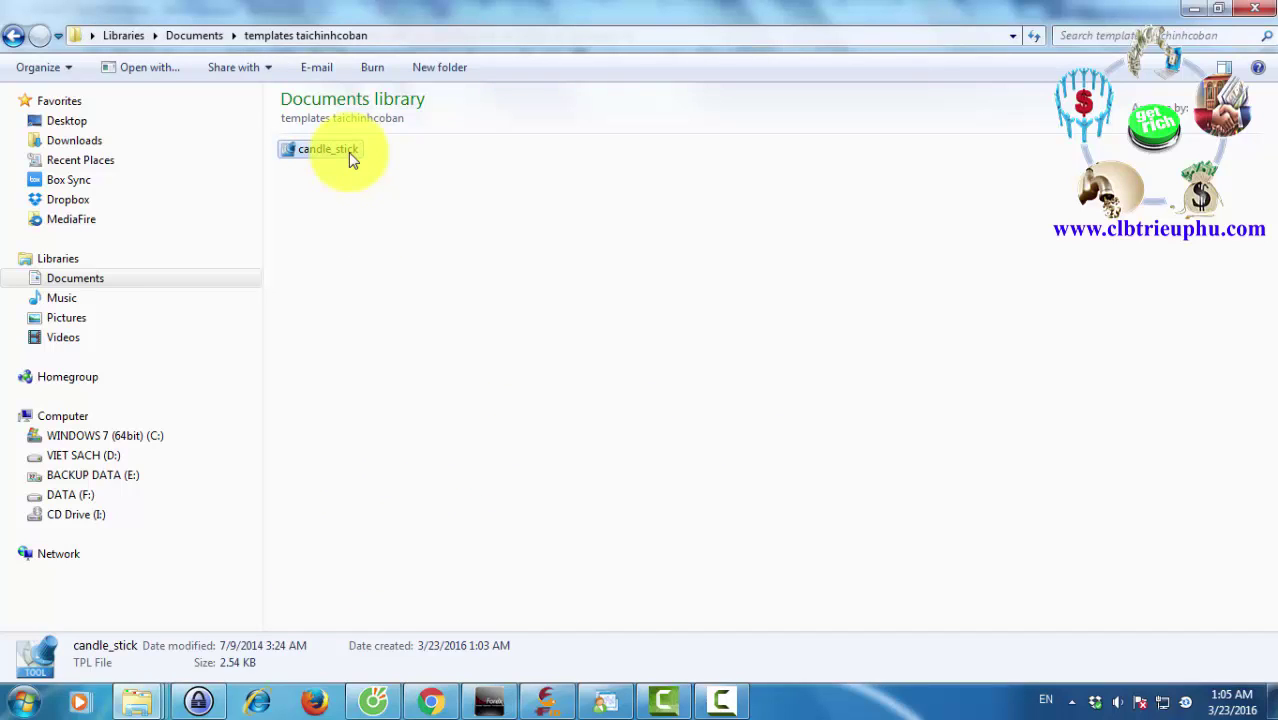
right_click(348, 152)
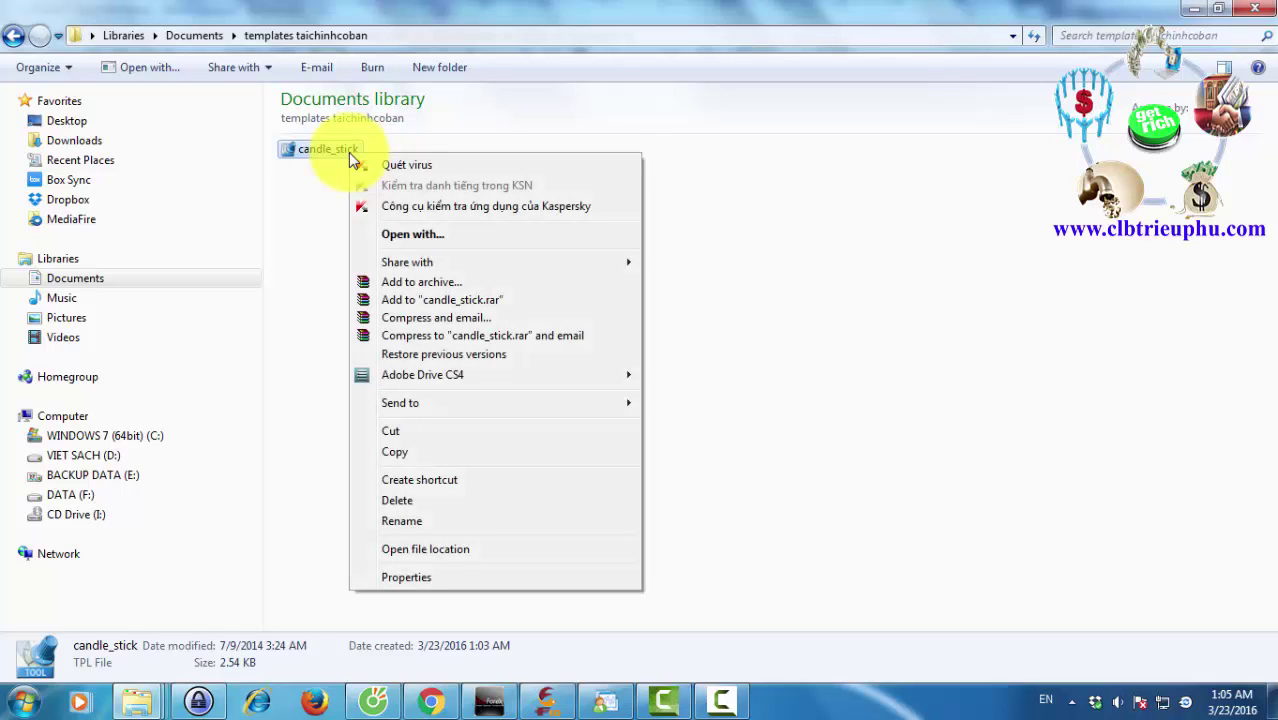
click(419, 453)
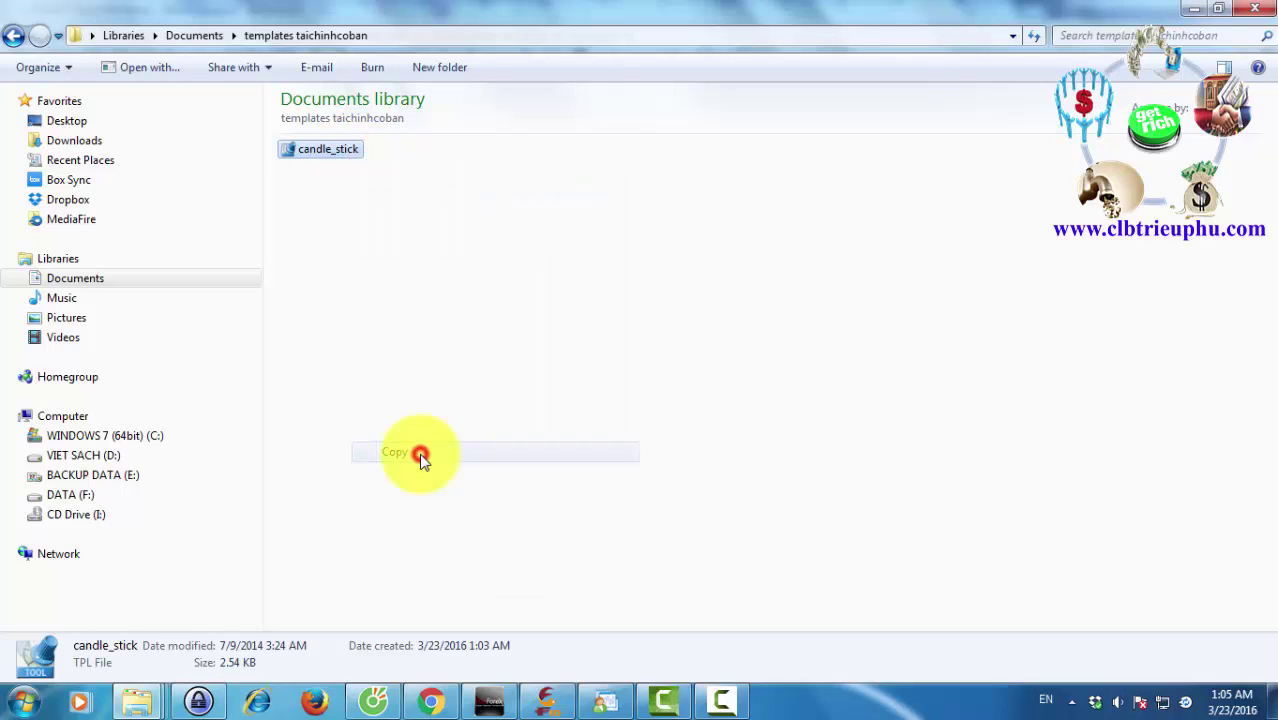
- Switch to MetaTrader 4, open the templates folder in its data folder, and paste the candle_stick file there
click(612, 703)
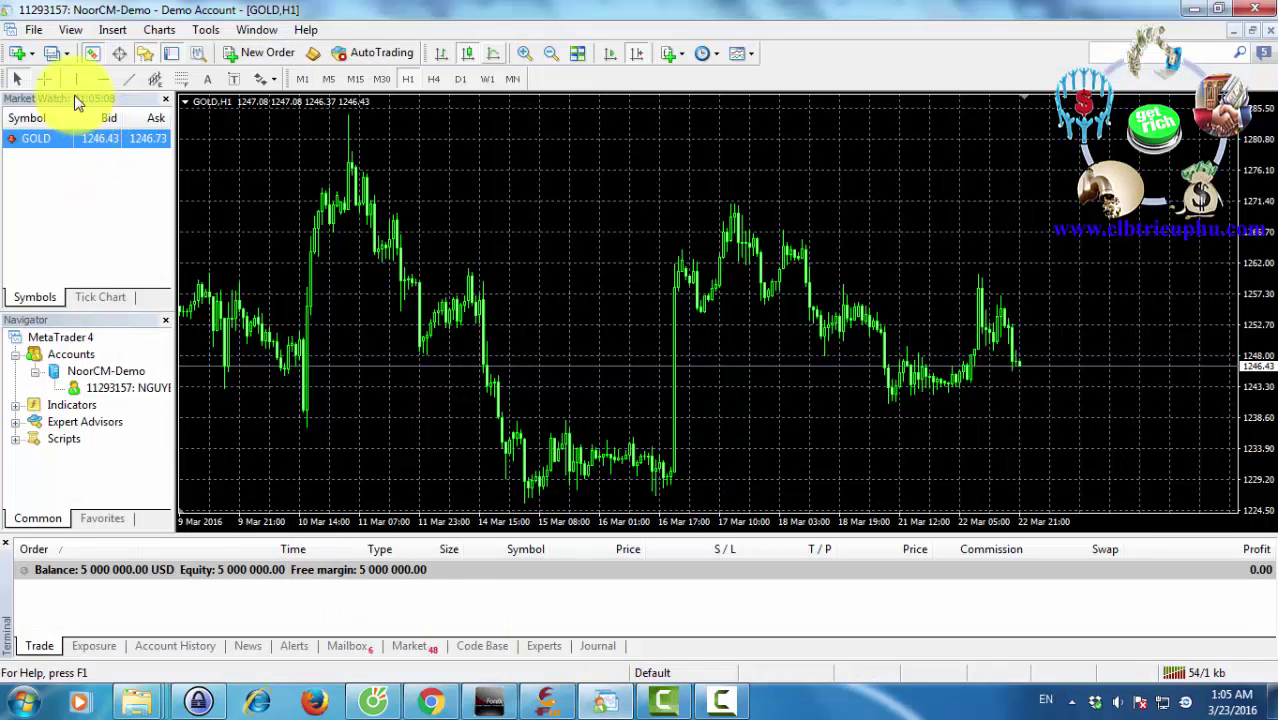
click(35, 31)
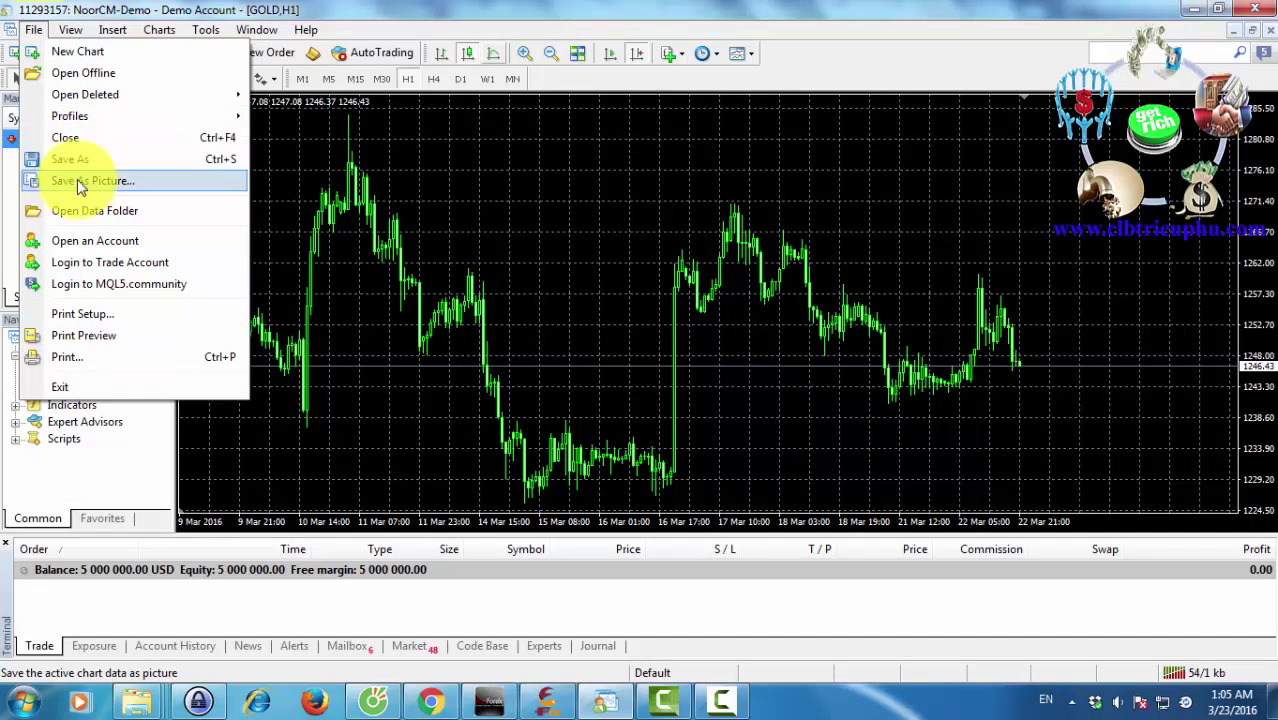
click(73, 216)
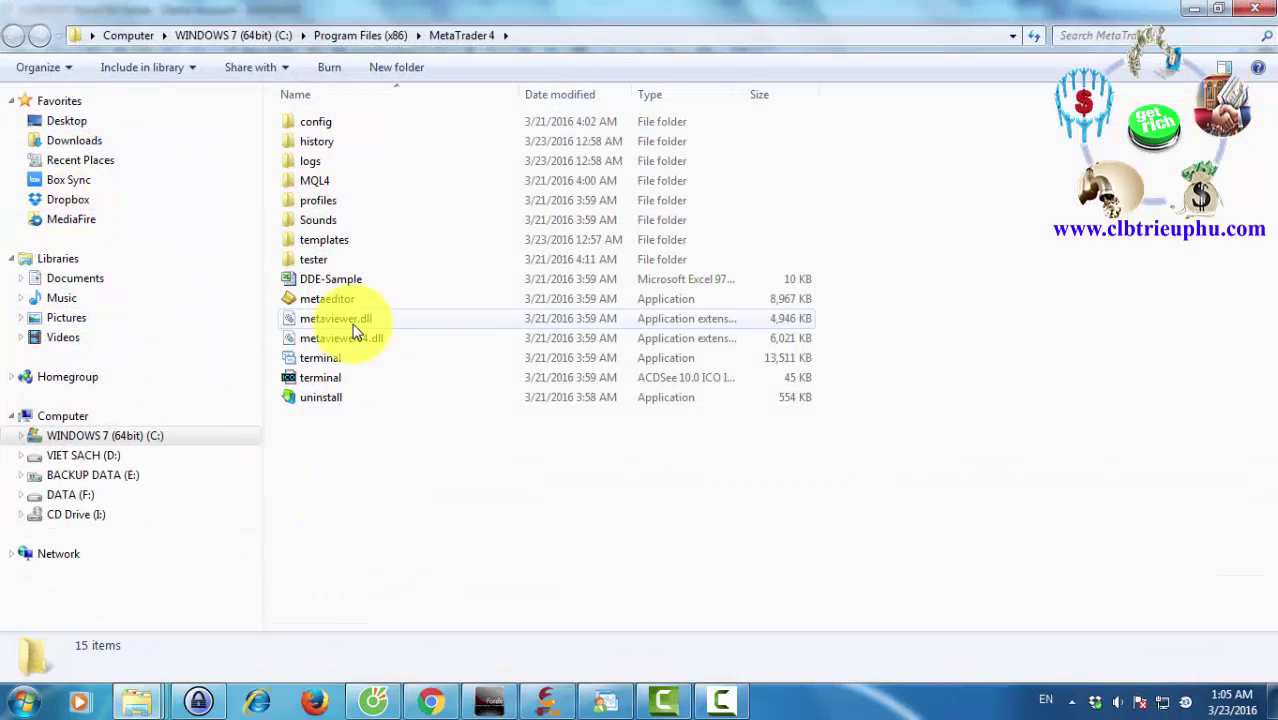
double_click(303, 243)
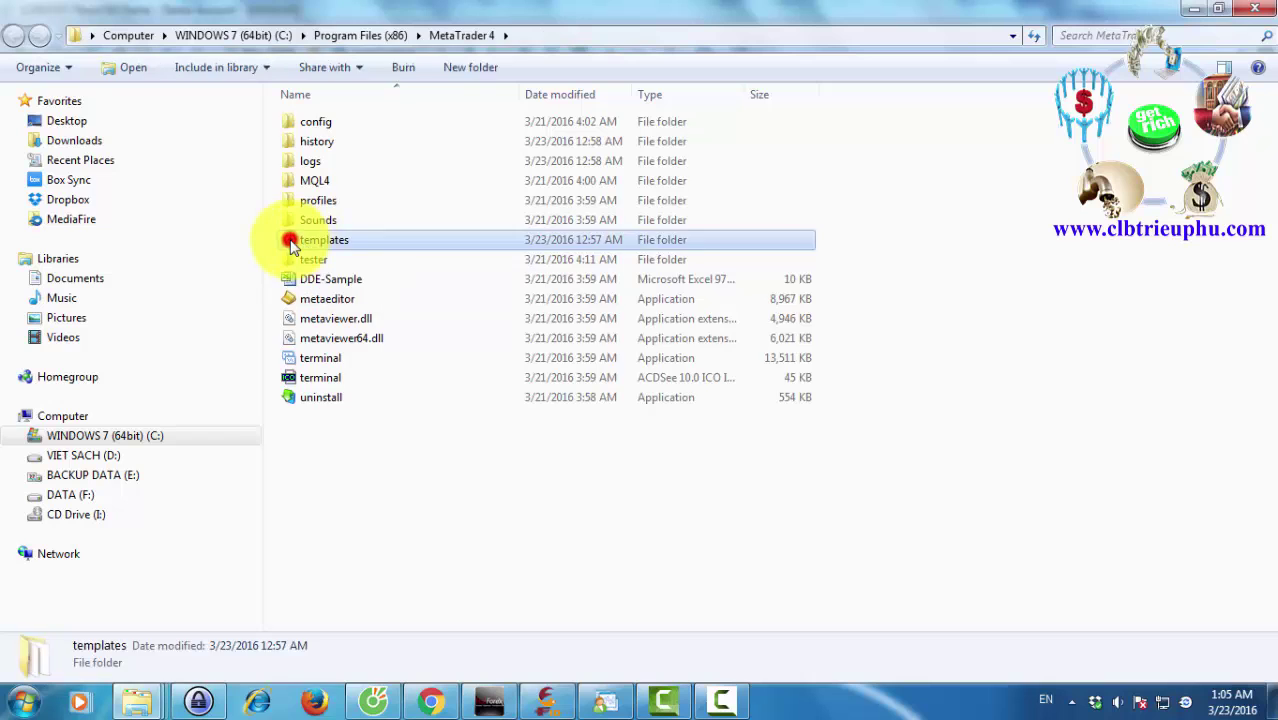
click(380, 462)
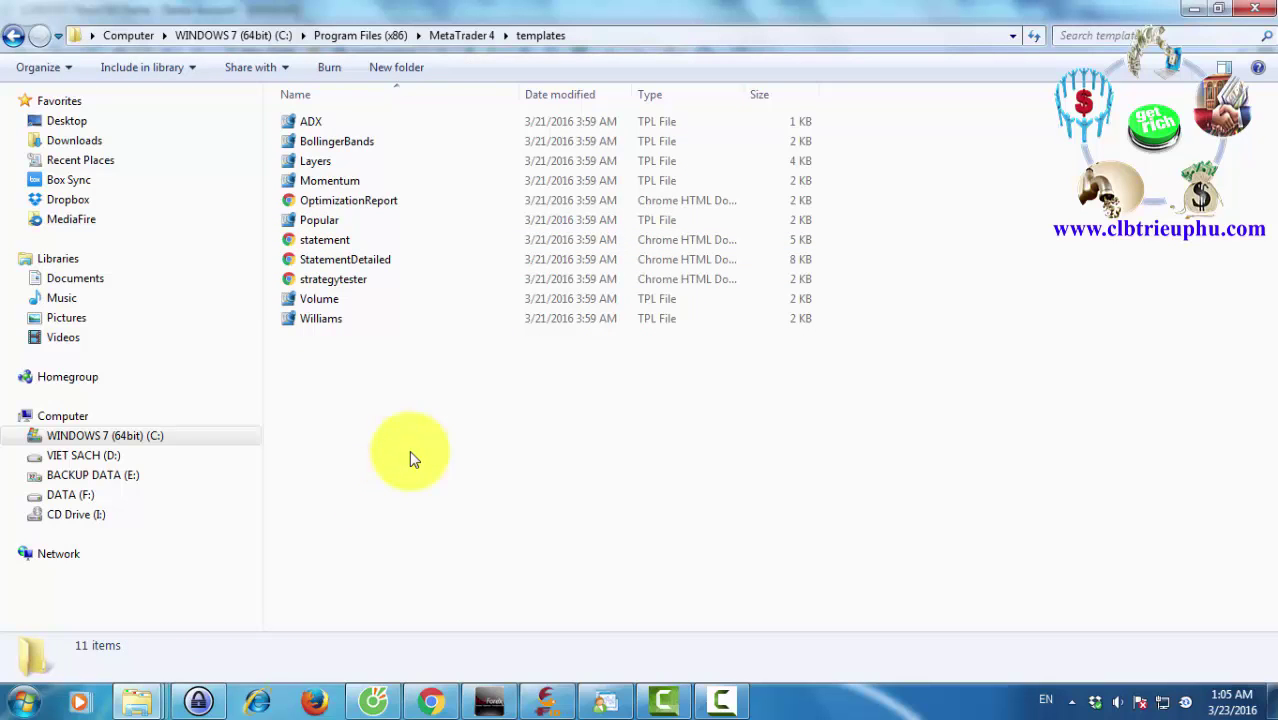
right_click(409, 455)
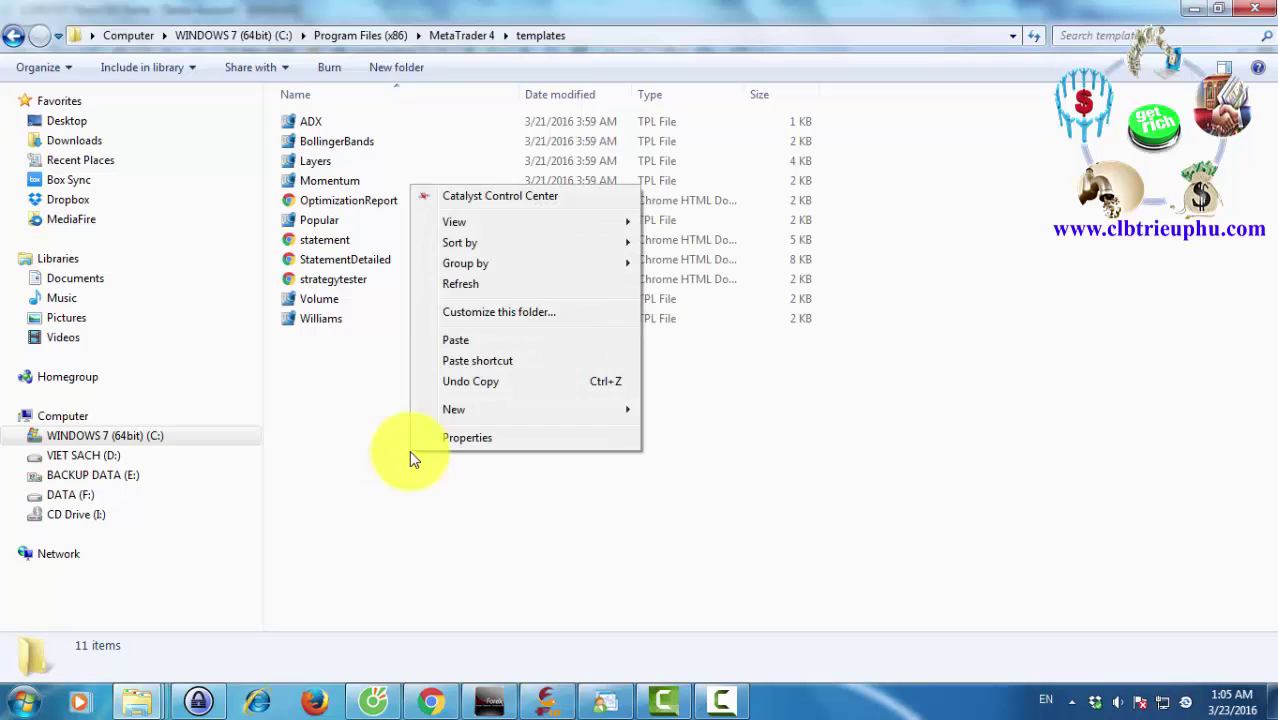
click(450, 341)
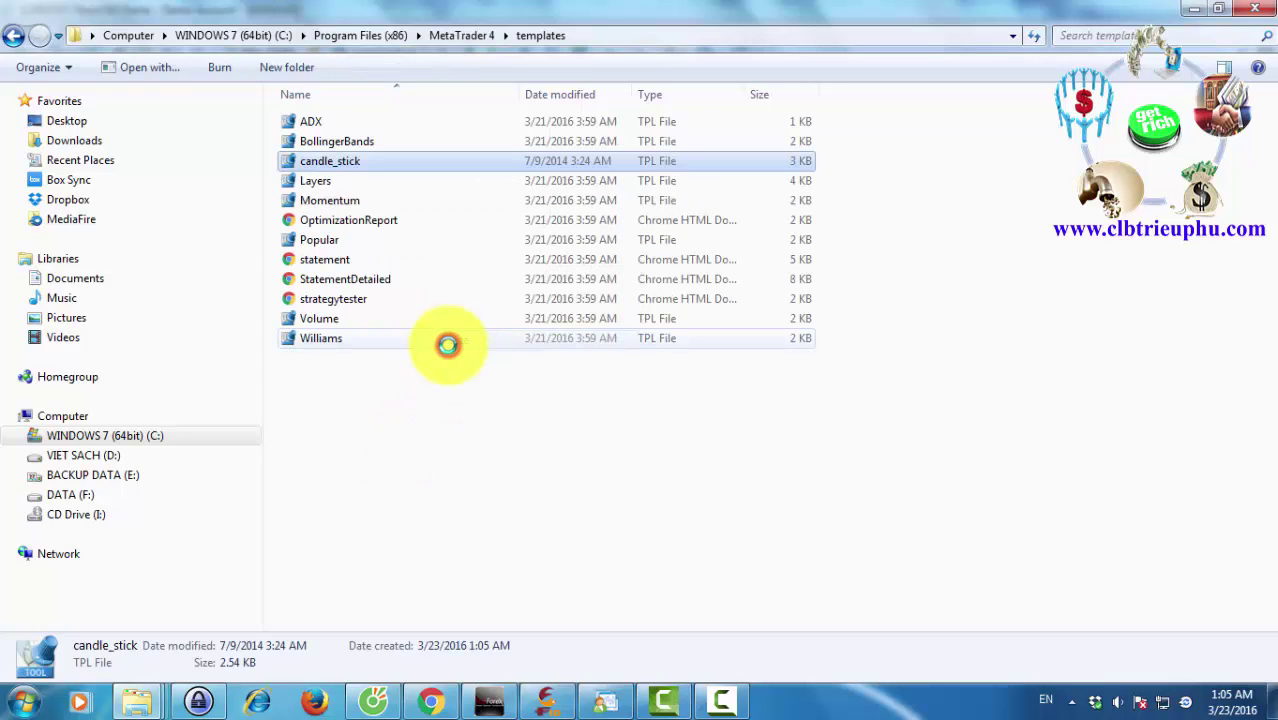
click(450, 490)
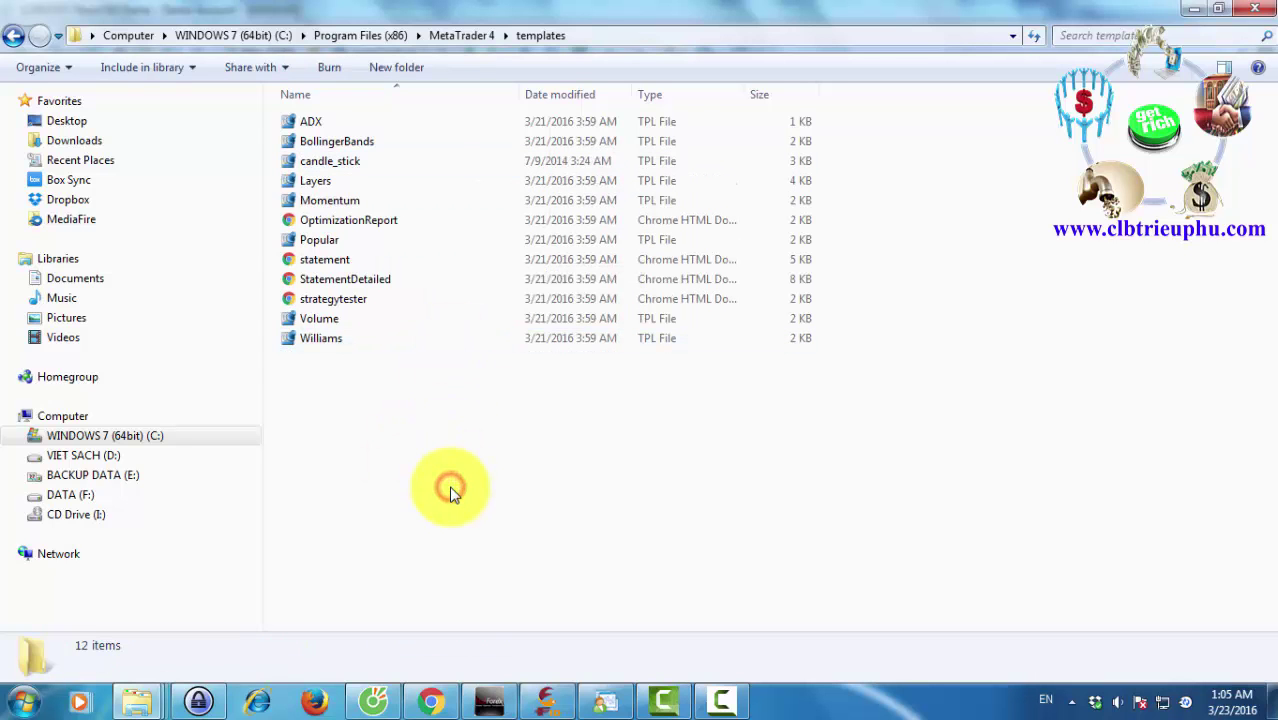
- Close the MetaTrader 4 templates folder window and exit MetaTrader 4
click(1255, 9)
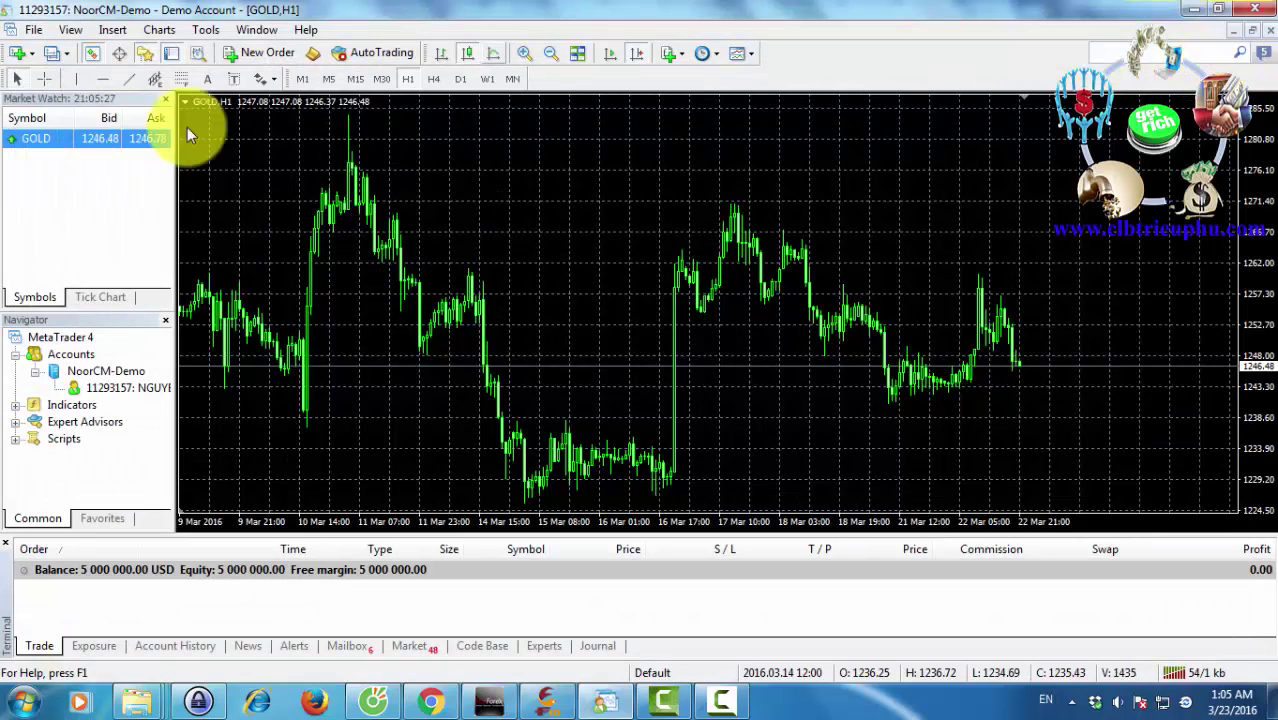
click(1256, 12)
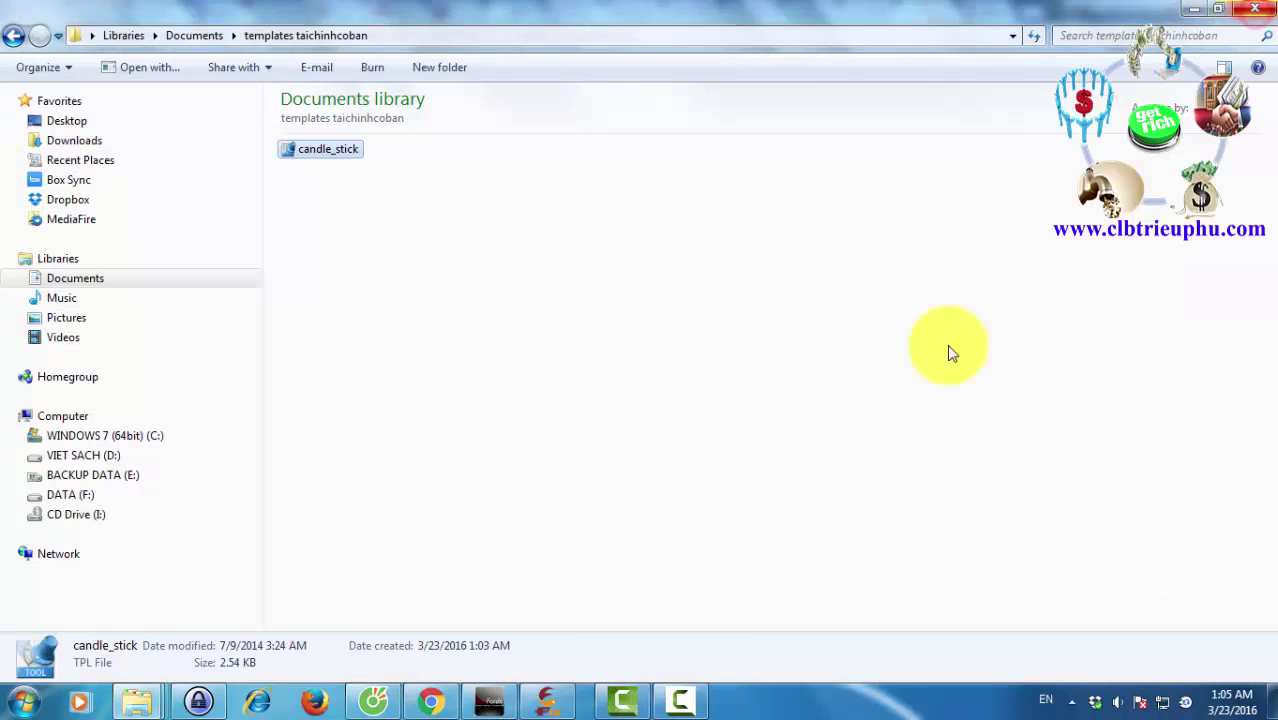
- Close the templates and Indicators folder windows, and relaunch MetaTrader 4 from the desktop
click(1256, 12)
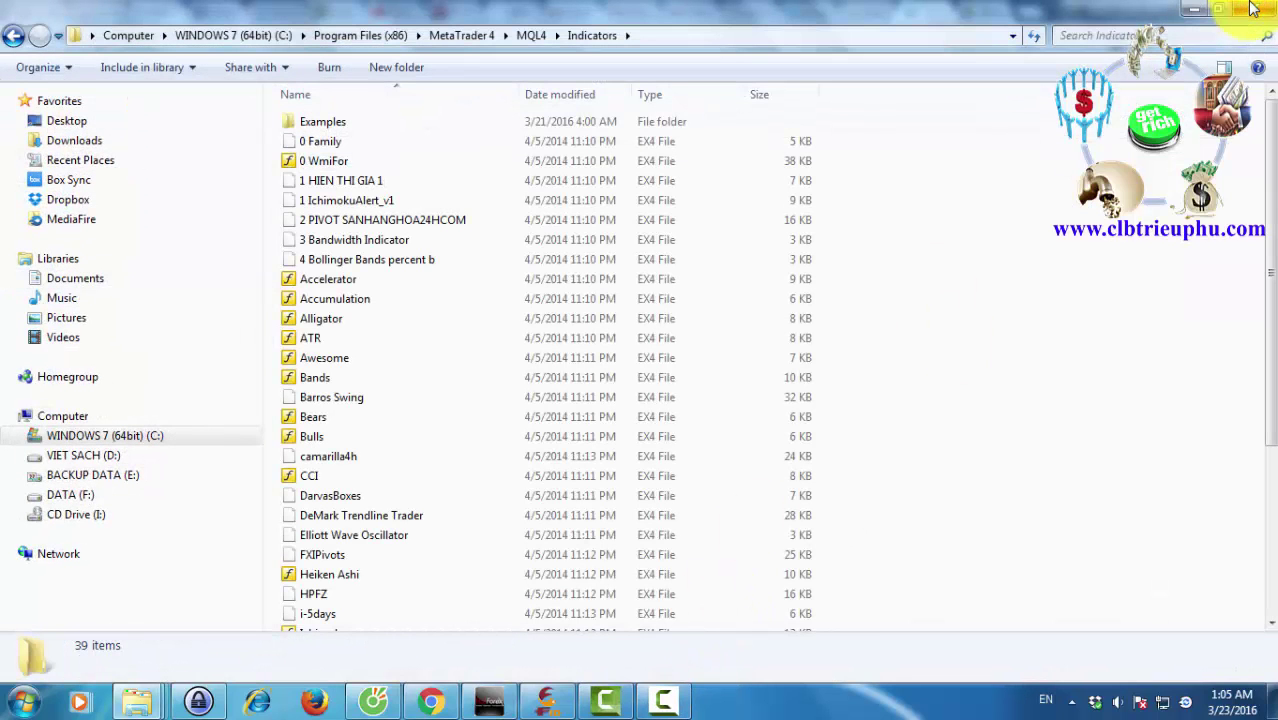
click(1255, 11)
click(1255, 11)
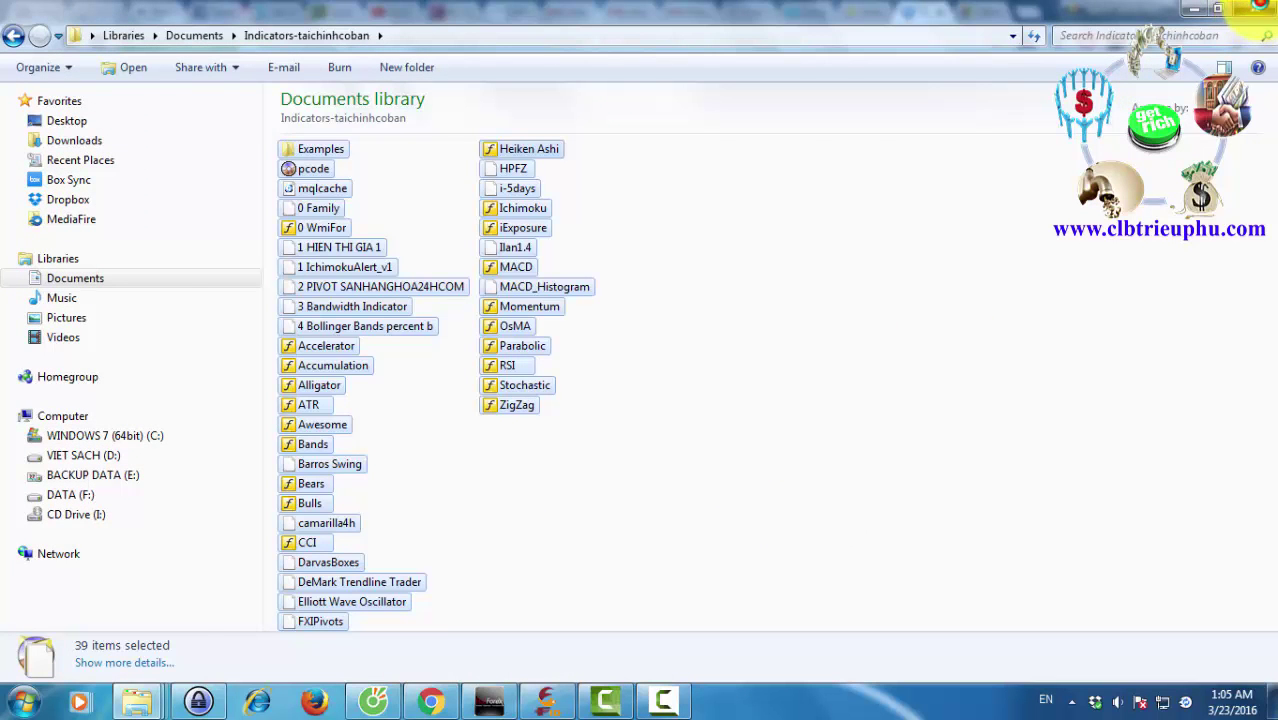
key(super+d)
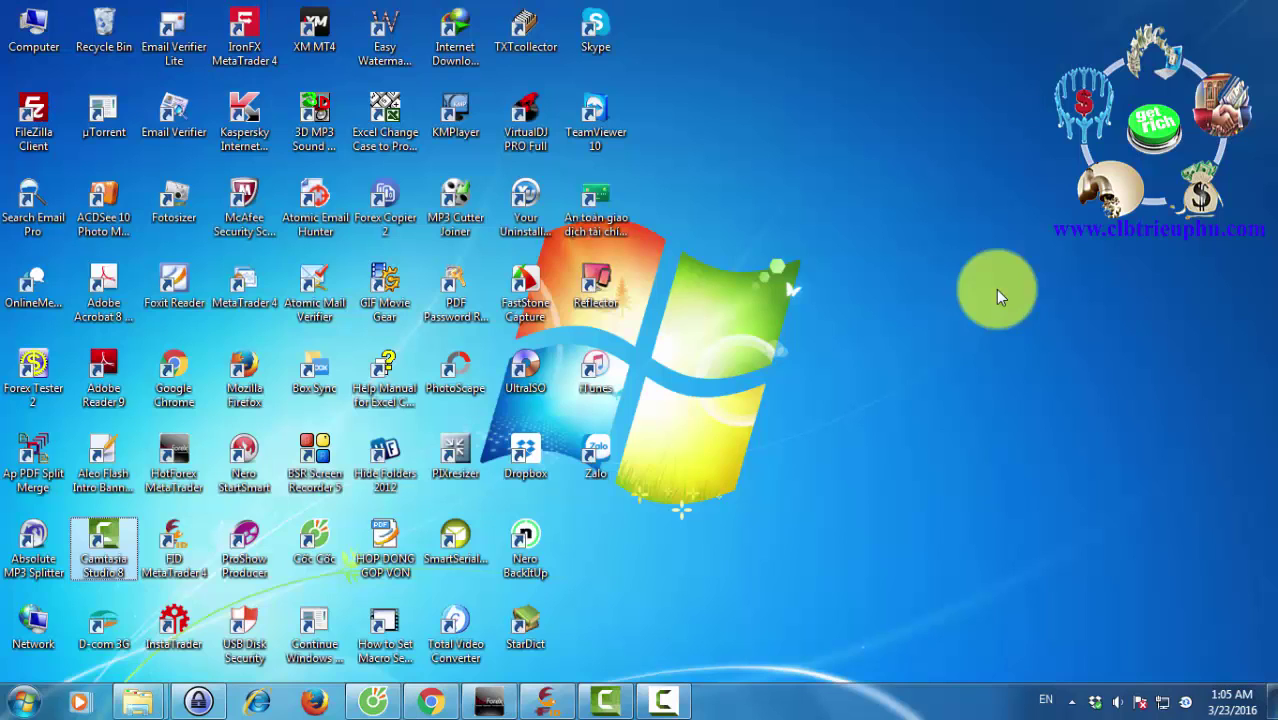
click(258, 290)
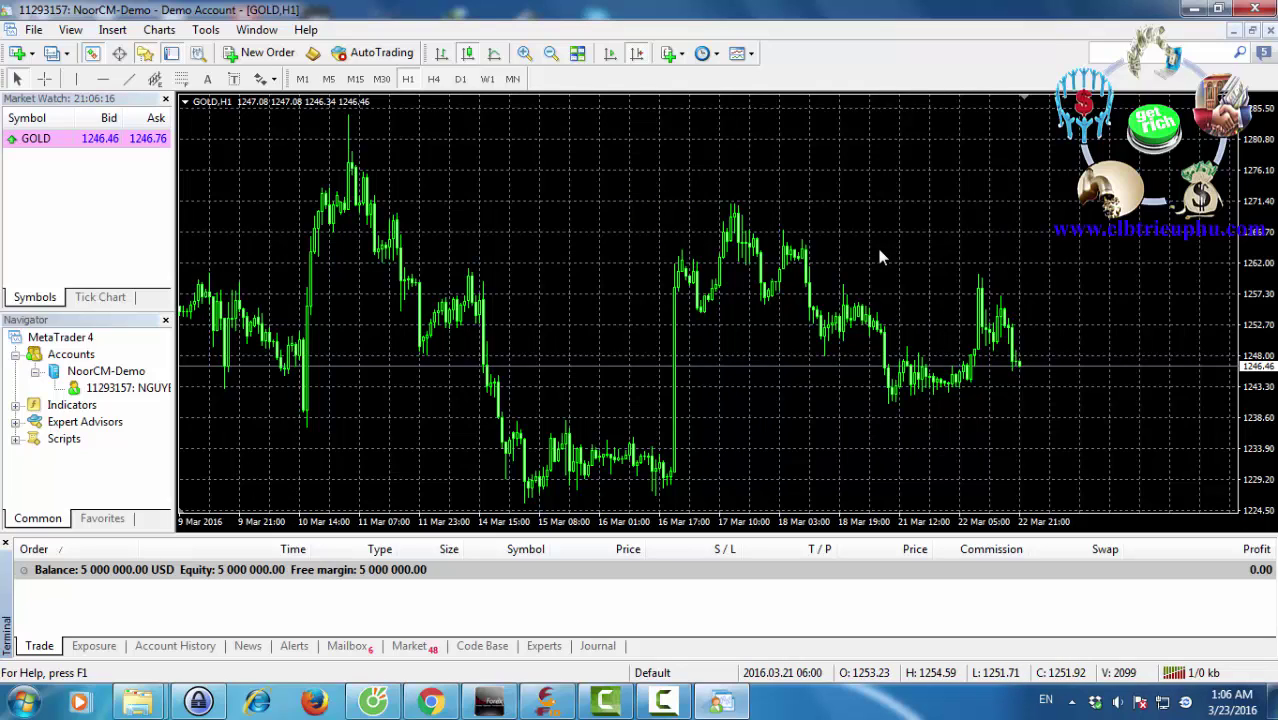
- Apply the candle_stick template to the GOLD H1 chart and bring the latest candles into view with the chart shifted from its right border
click(751, 55)
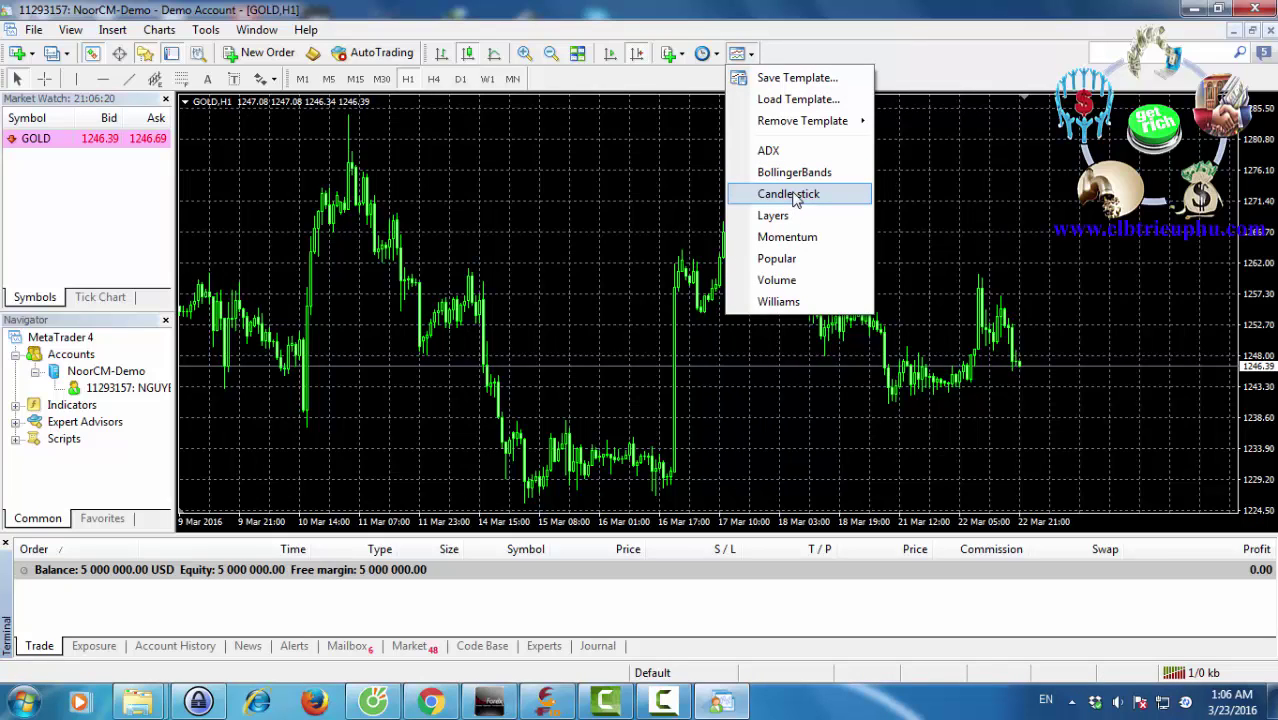
click(788, 194)
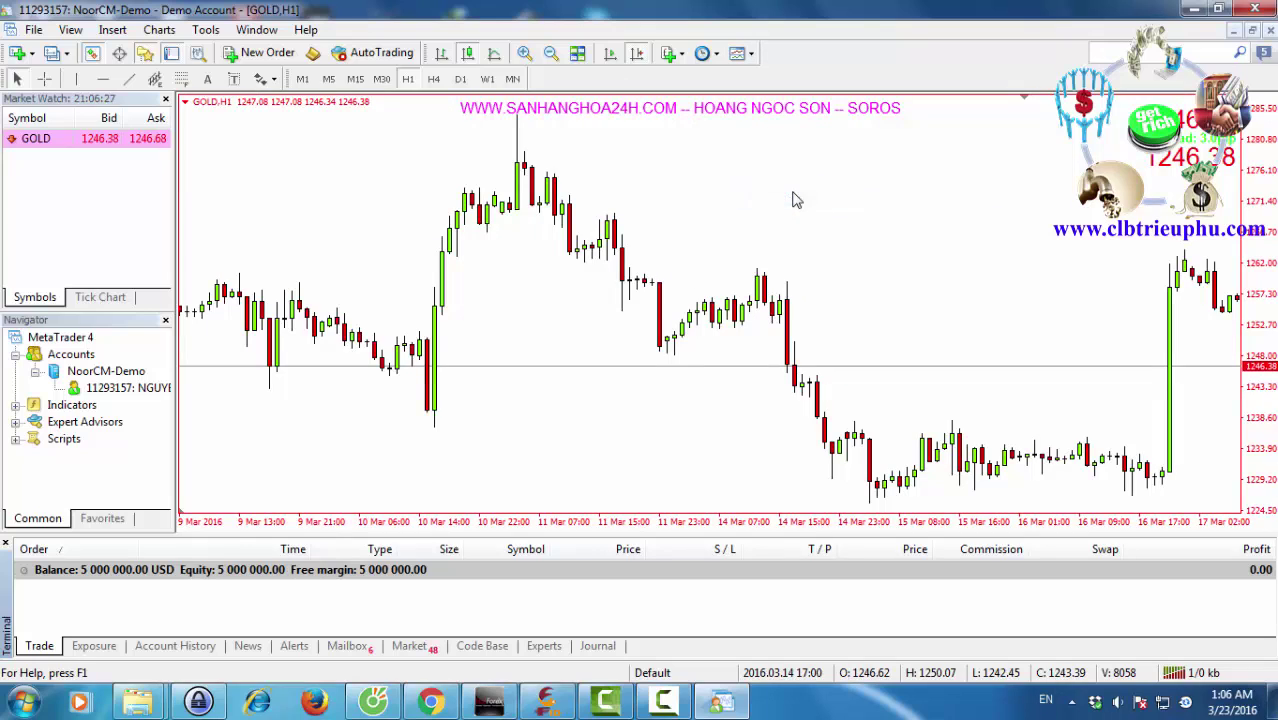
click(638, 55)
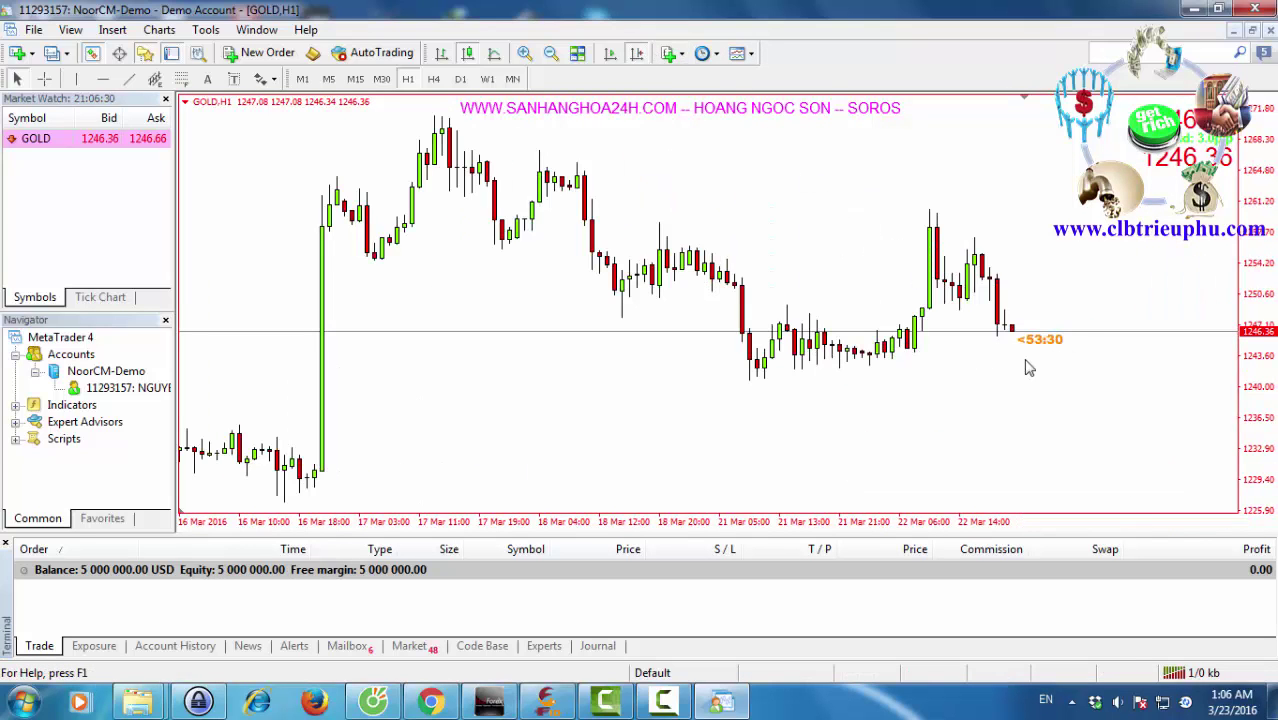
mouse_move(1018, 337)
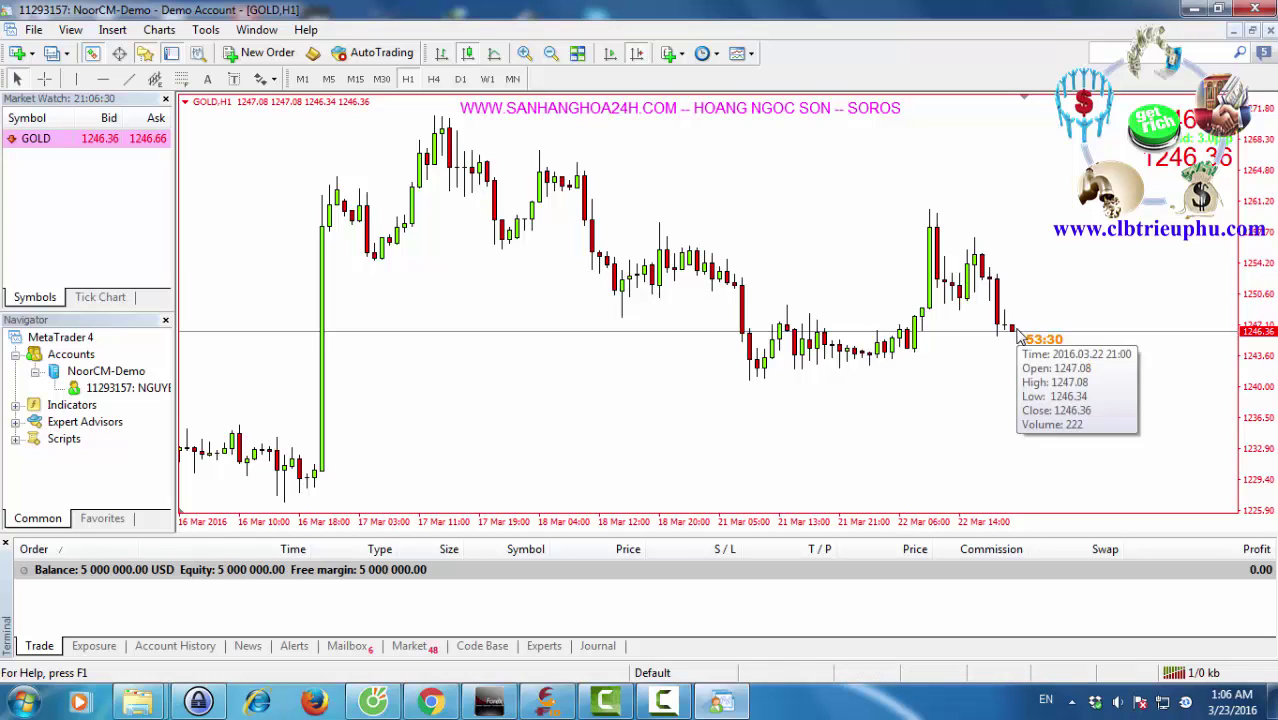